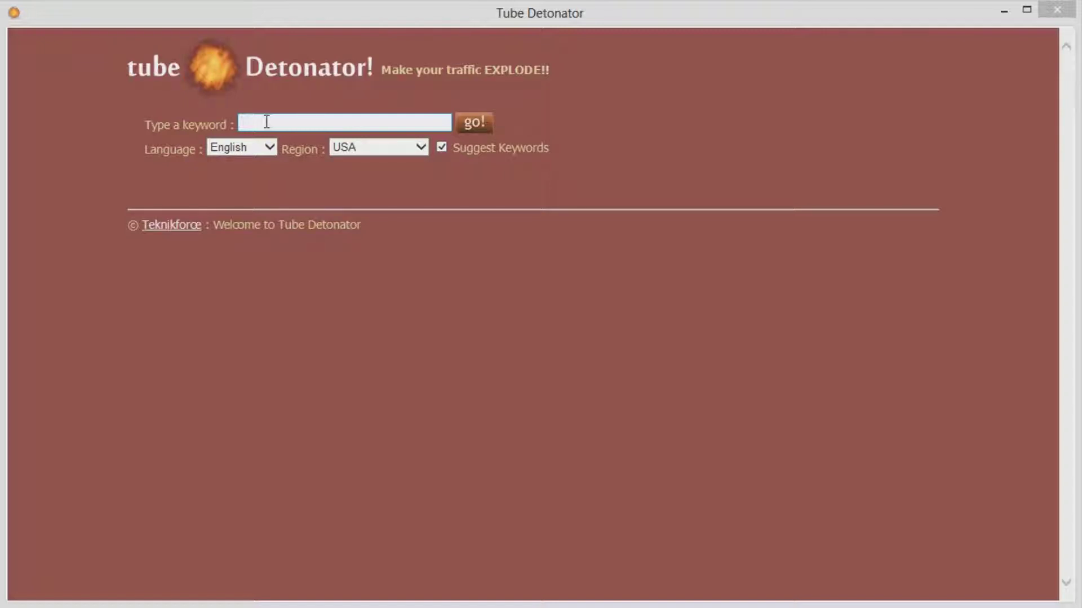
# Run an English/USA suggested-keyword search for 'nokia lumia', then select the search term.
pyautogui.click(267, 122)
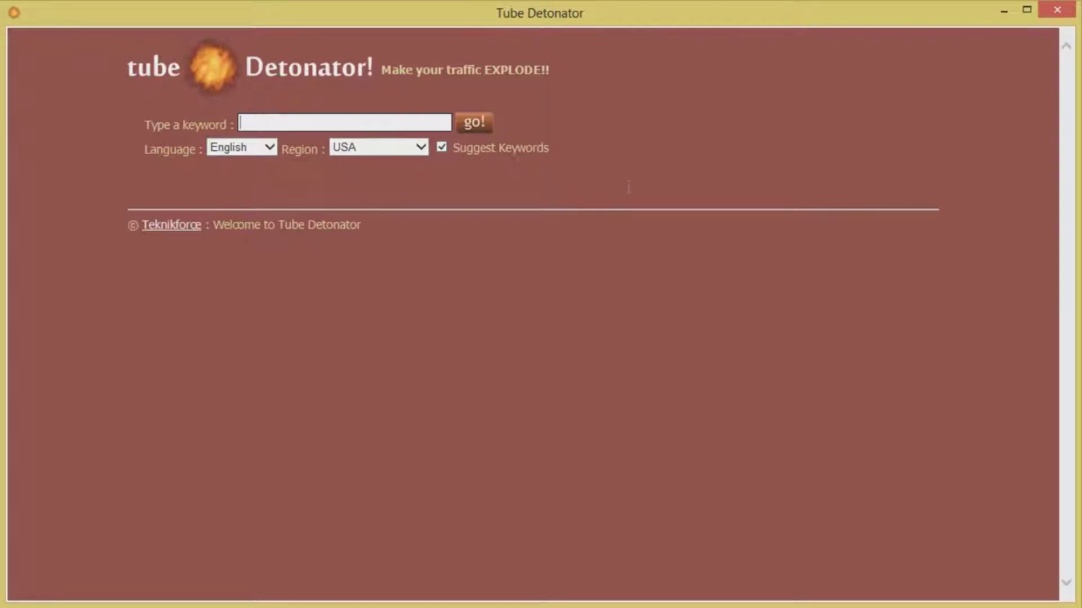
pyautogui.write('nokia lumia')
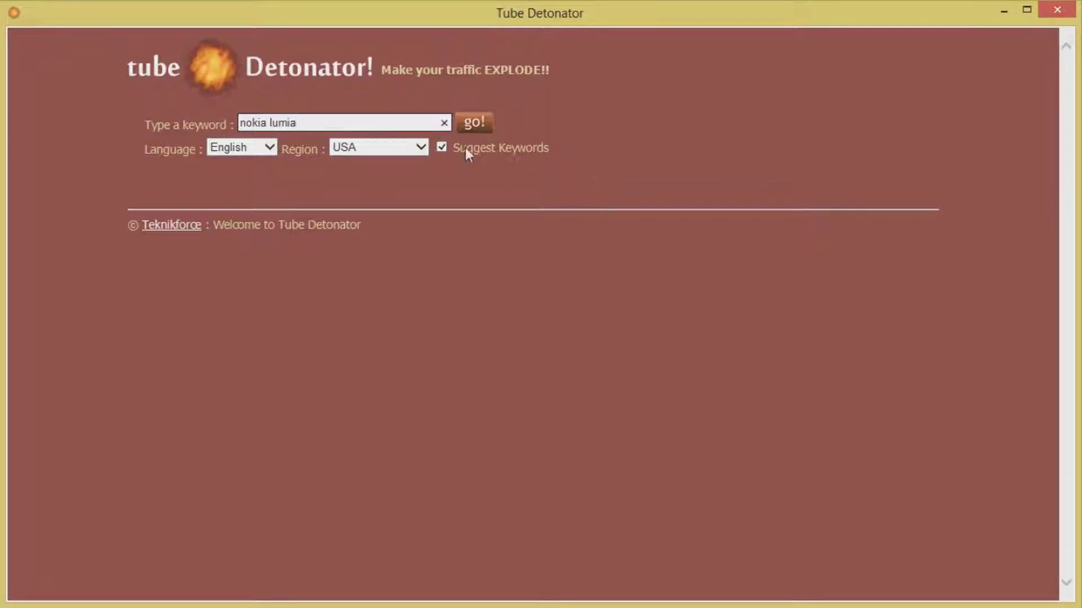
pyautogui.click(467, 127)
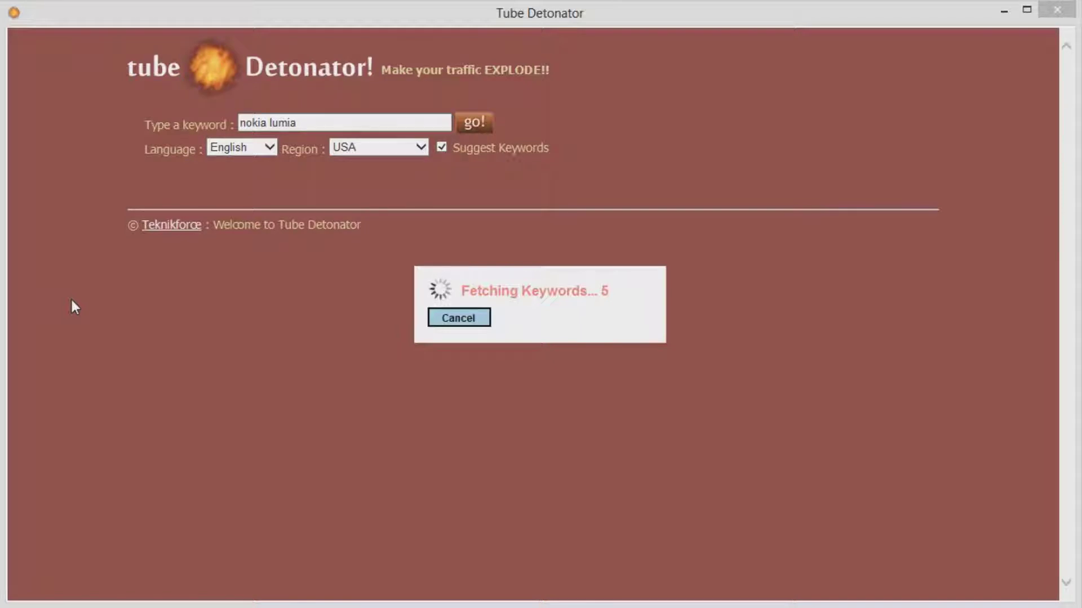
pyautogui.moveTo(301, 123); pyautogui.dragTo(243, 124)
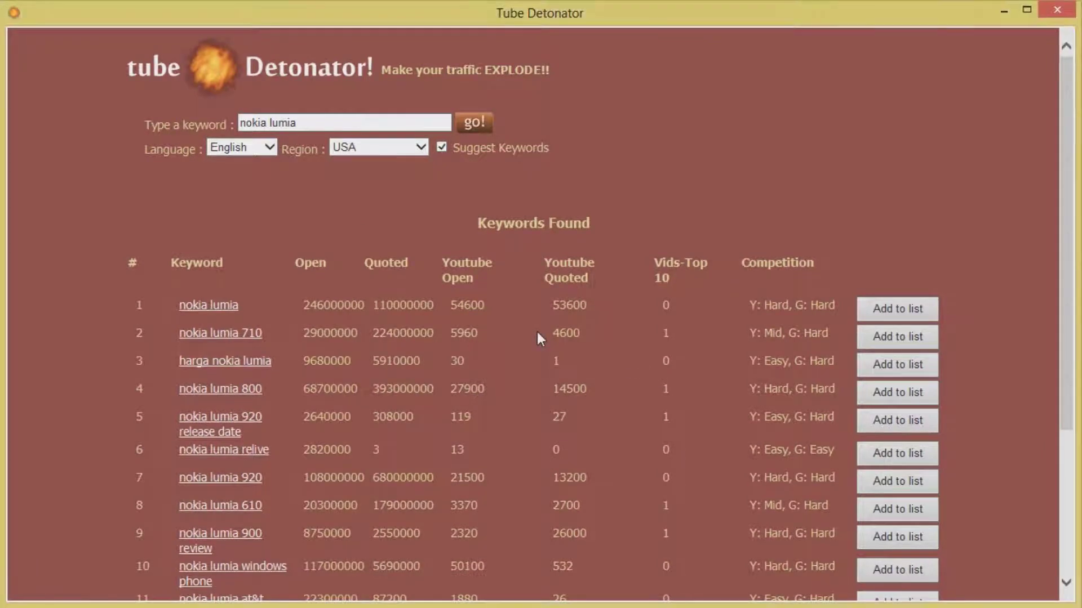
pyautogui.scroll(-4, 536, 330)
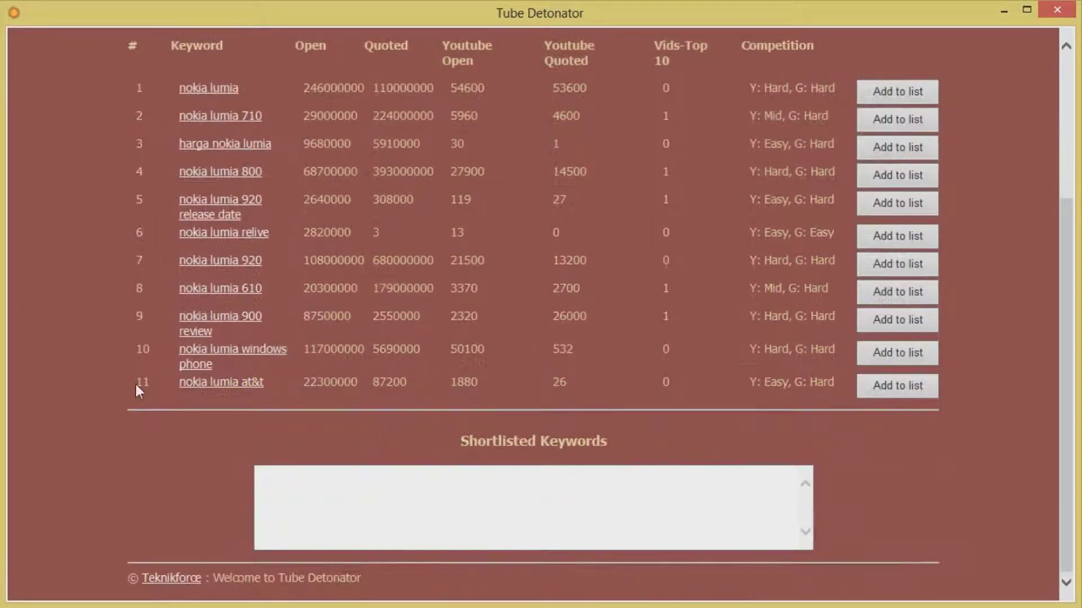
pyautogui.scroll(4, 333, 402)
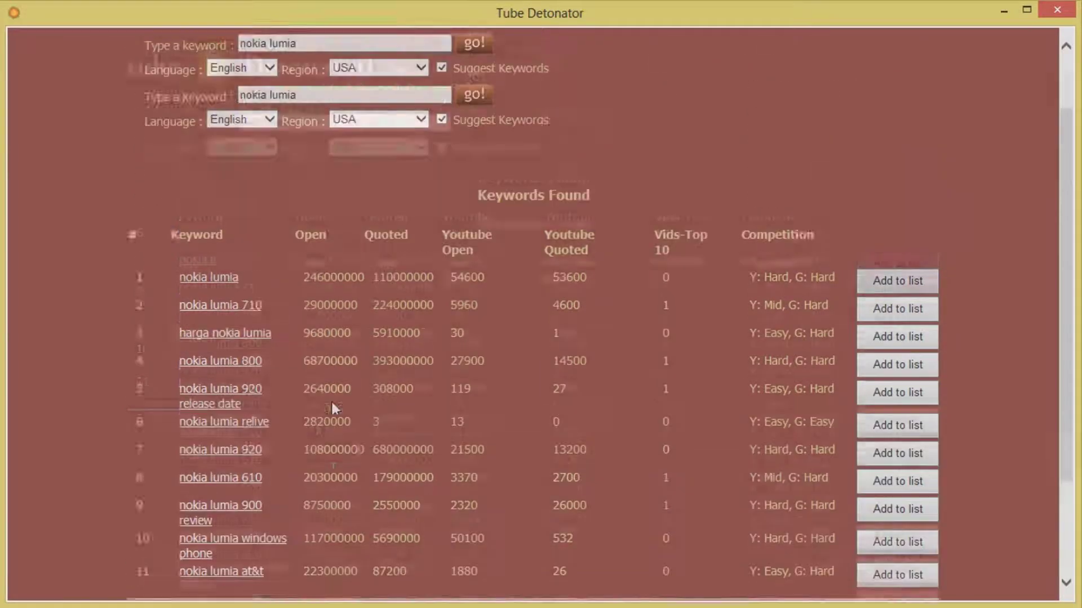
pyautogui.tripleClick(272, 123)
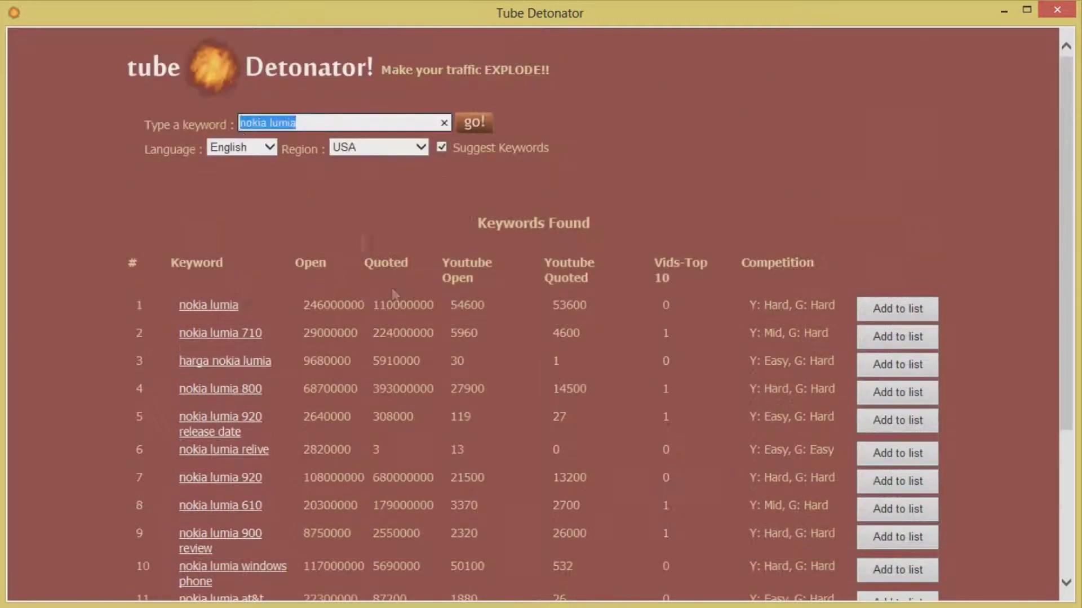
pyautogui.click(396, 297)
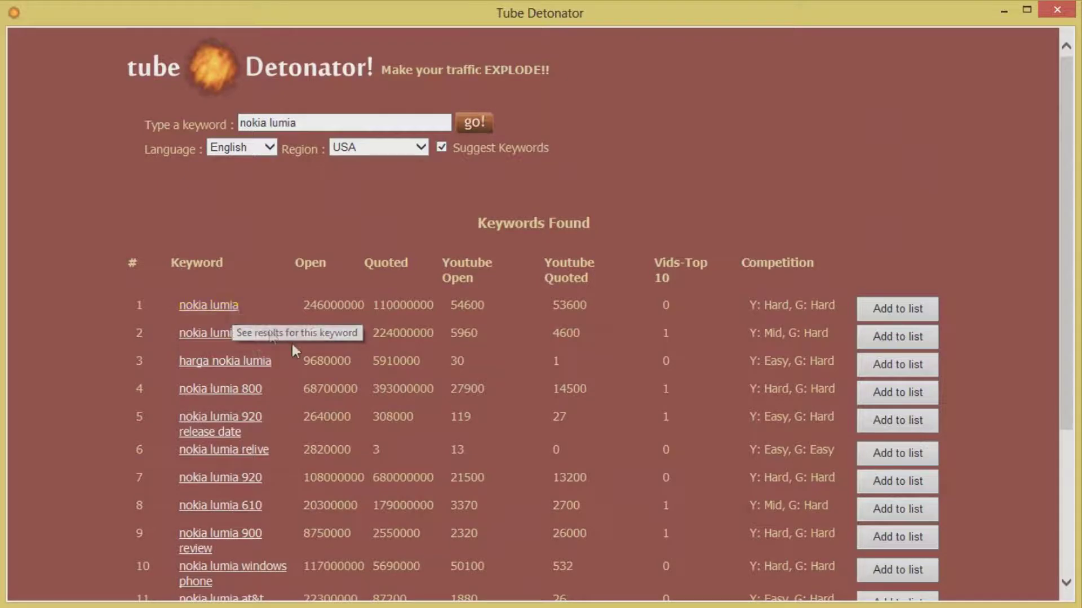
pyautogui.scroll(-2, 295, 359)
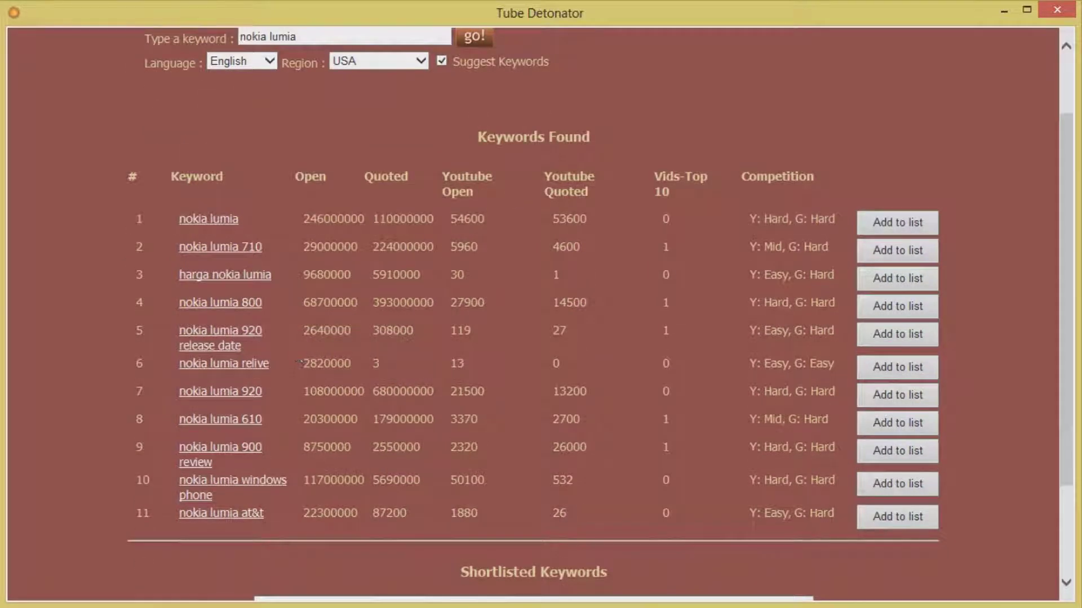
pyautogui.moveTo(276, 178); pyautogui.dragTo(802, 472)
pyautogui.click(802, 472)
pyautogui.moveTo(241, 224); pyautogui.dragTo(176, 224)
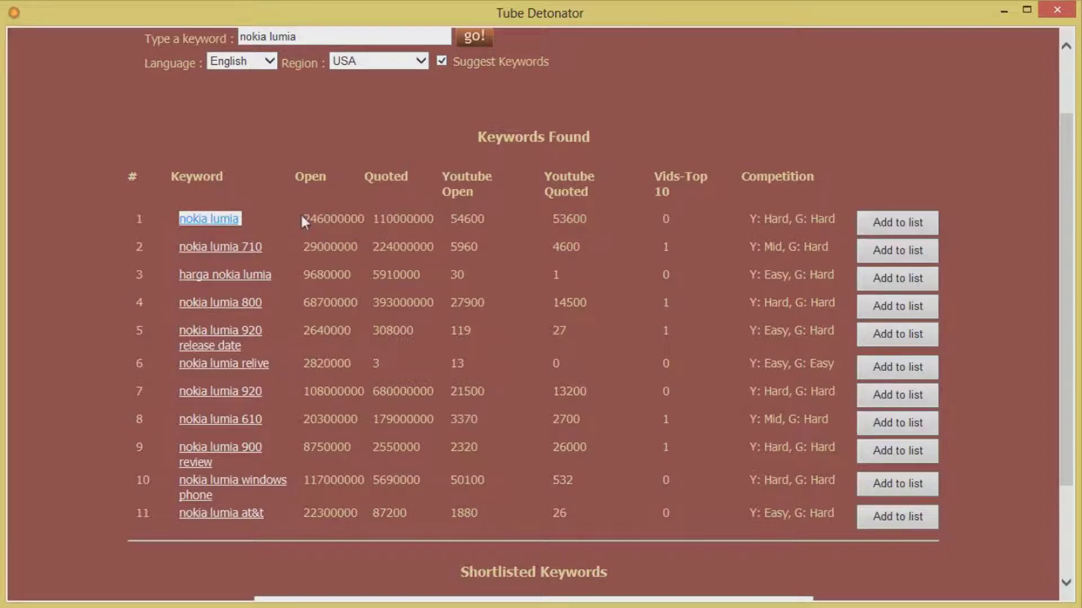
pyautogui.moveTo(303, 219); pyautogui.dragTo(364, 218)
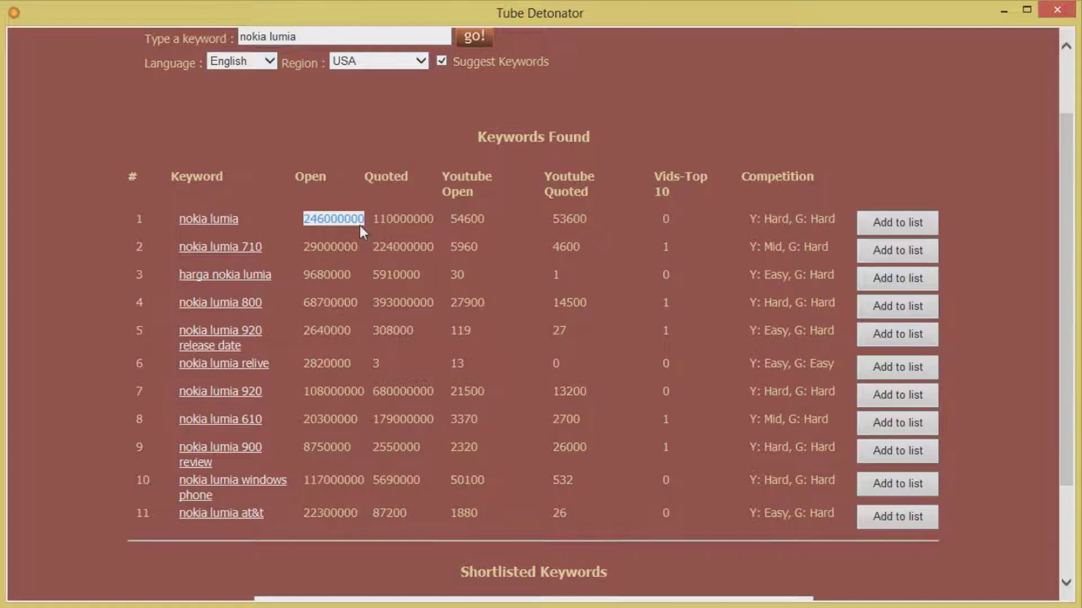
pyautogui.click(353, 225)
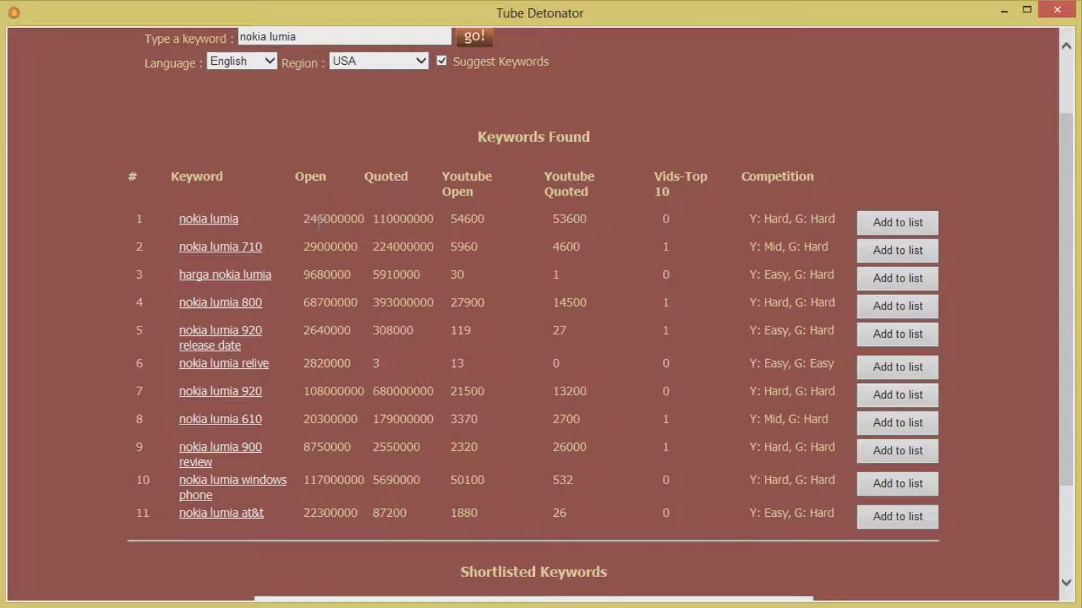
pyautogui.moveTo(317, 219); pyautogui.dragTo(345, 220)
pyautogui.click(363, 227)
pyautogui.doubleClick(403, 220)
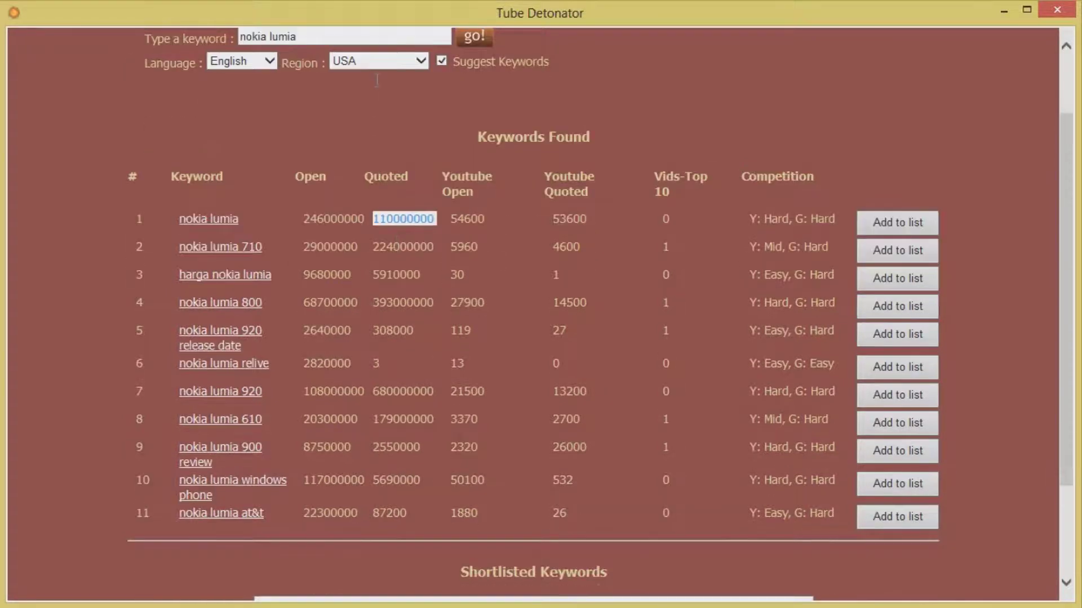
pyautogui.scroll(2, 366, 124)
pyautogui.click(367, 125)
pyautogui.write('"')
pyautogui.press('Home')
pyautogui.write('"')
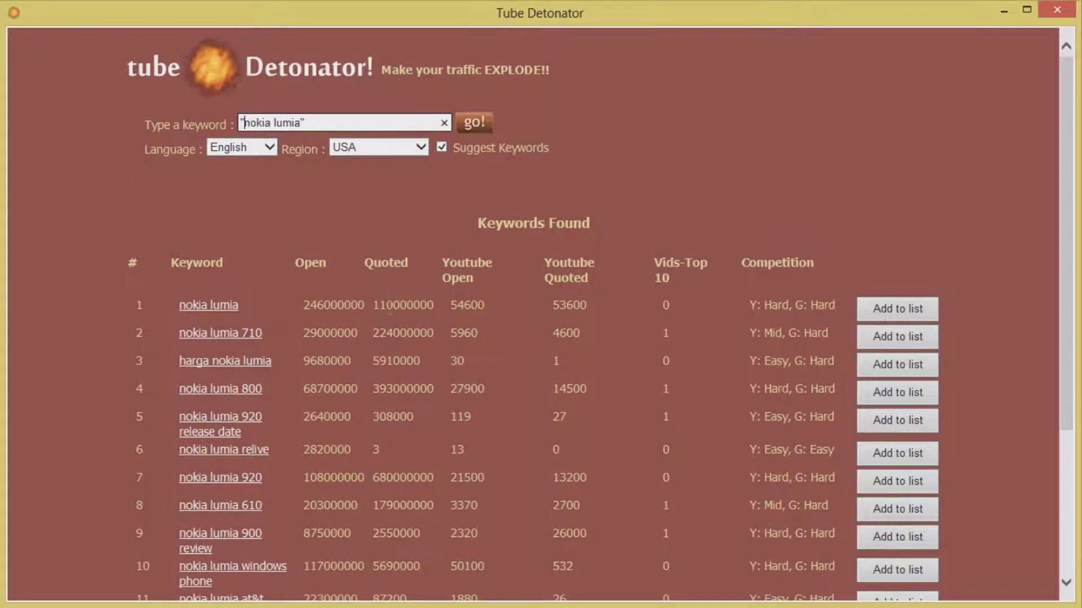
pyautogui.moveTo(373, 305); pyautogui.dragTo(436, 305)
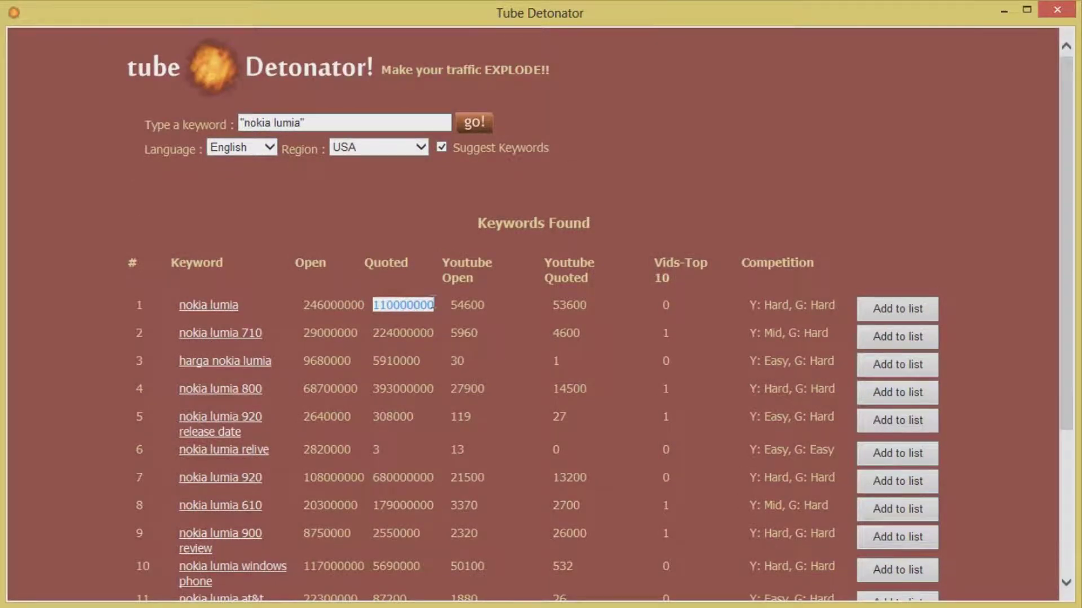
pyautogui.doubleClick(459, 307)
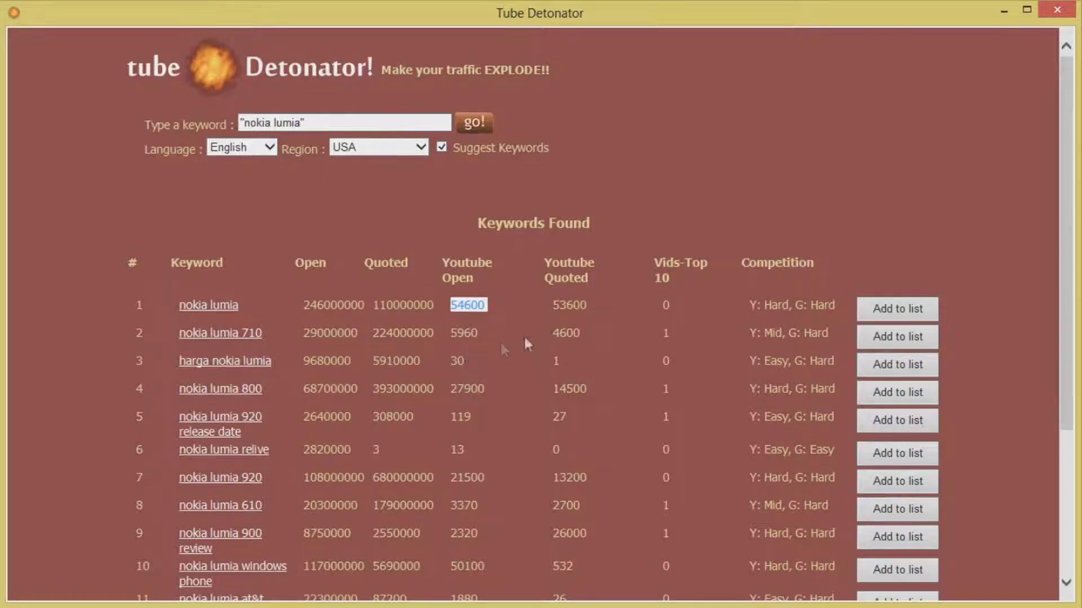
pyautogui.doubleClick(556, 307)
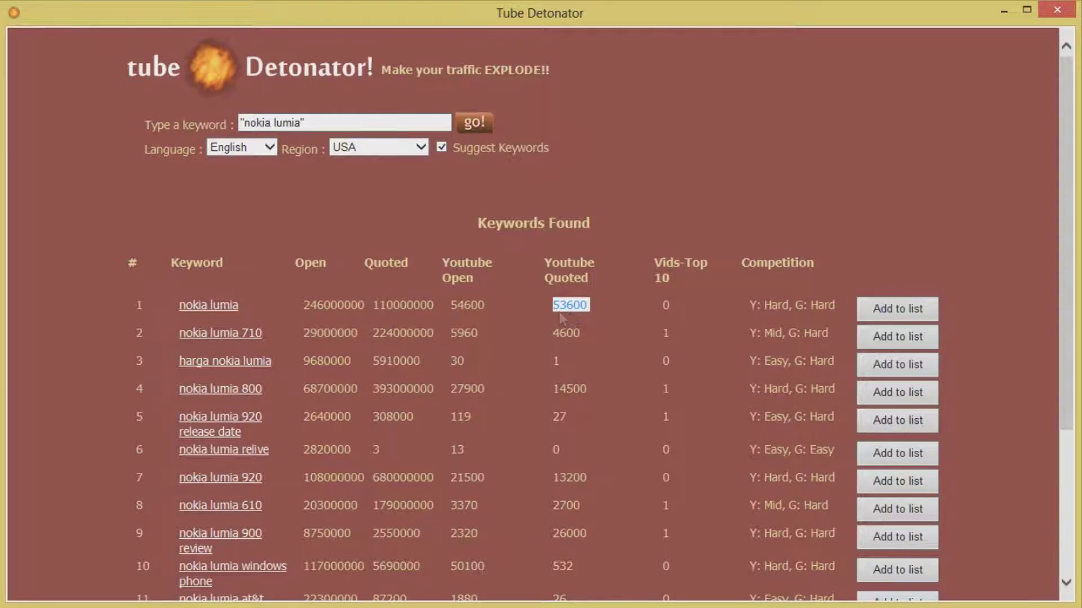
pyautogui.moveTo(332, 121); pyautogui.dragTo(237, 112)
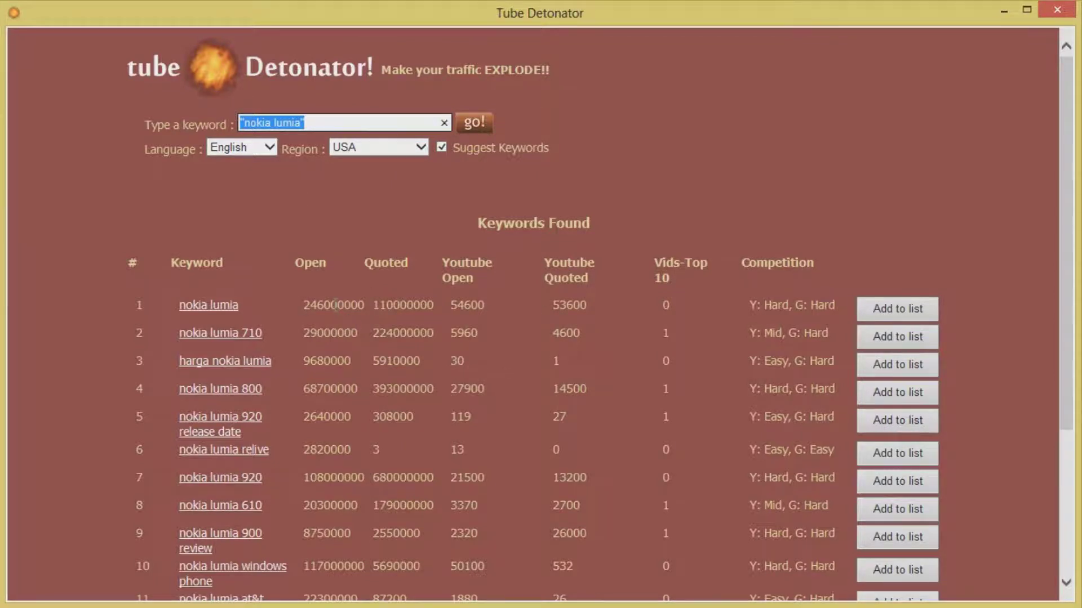
pyautogui.moveTo(255, 304); pyautogui.dragTo(179, 305)
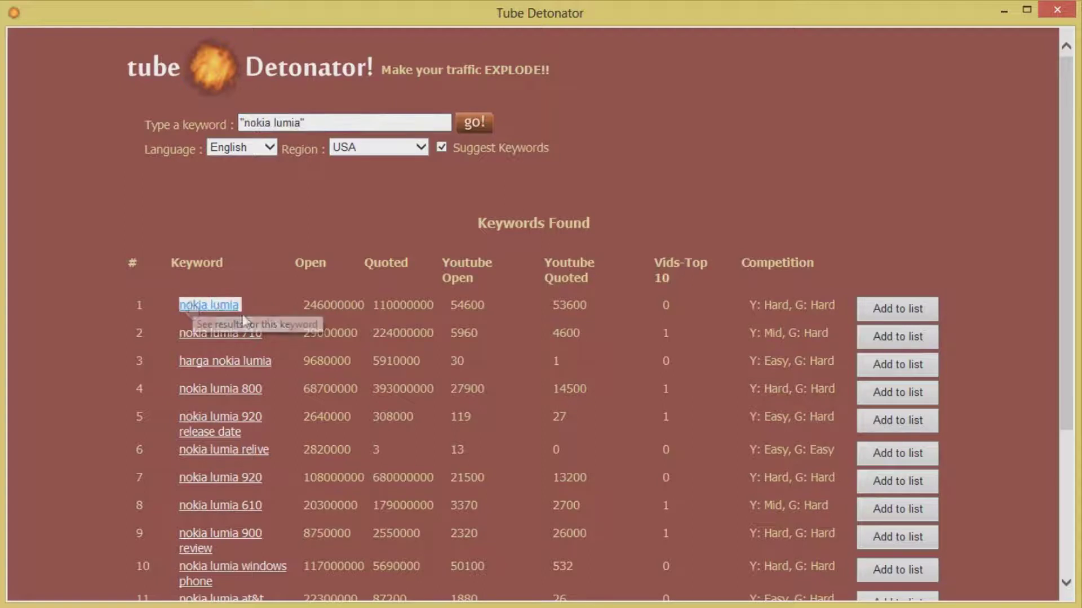
pyautogui.click(259, 307)
pyautogui.moveTo(264, 305); pyautogui.dragTo(180, 305)
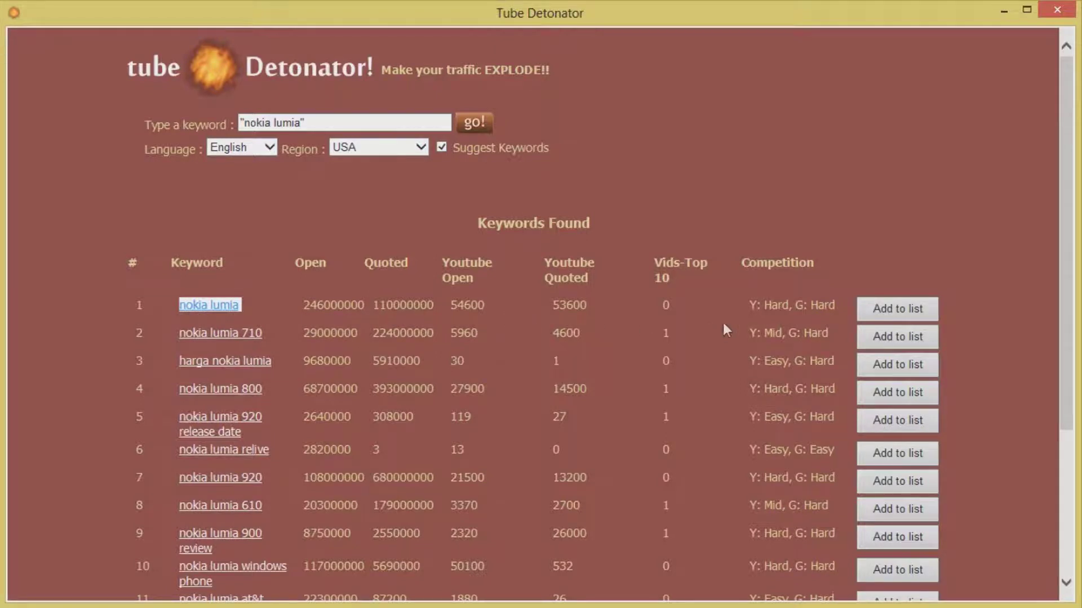
pyautogui.moveTo(794, 304); pyautogui.dragTo(756, 309)
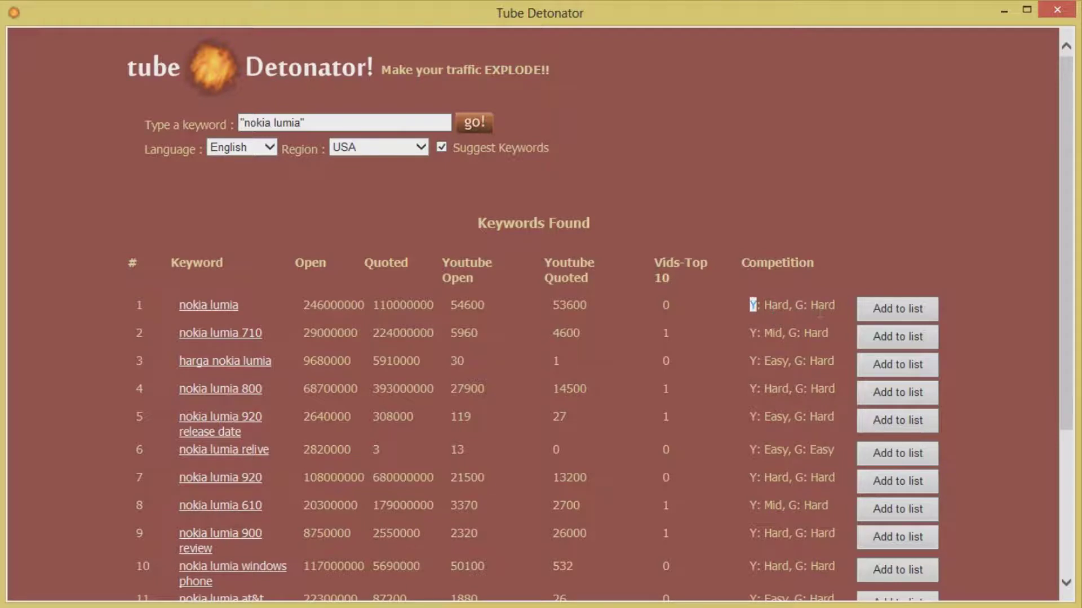
pyautogui.moveTo(824, 307); pyautogui.dragTo(772, 309)
pyautogui.tripleClick(775, 307)
pyautogui.doubleClick(775, 307)
pyautogui.moveTo(299, 310); pyautogui.dragTo(580, 309)
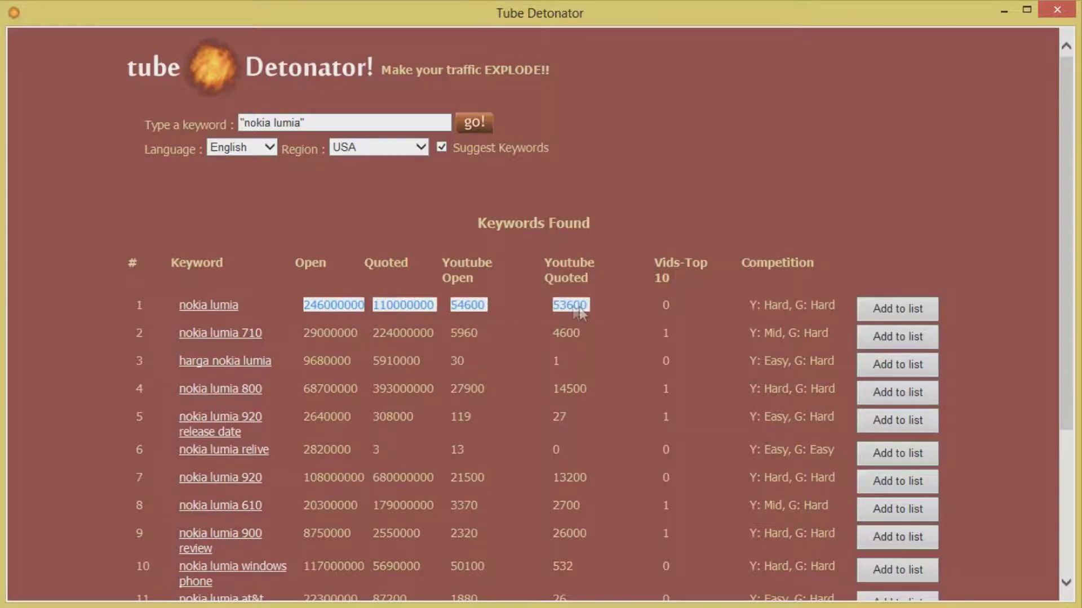
pyautogui.click(416, 320)
pyautogui.scroll(-2, 268, 253)
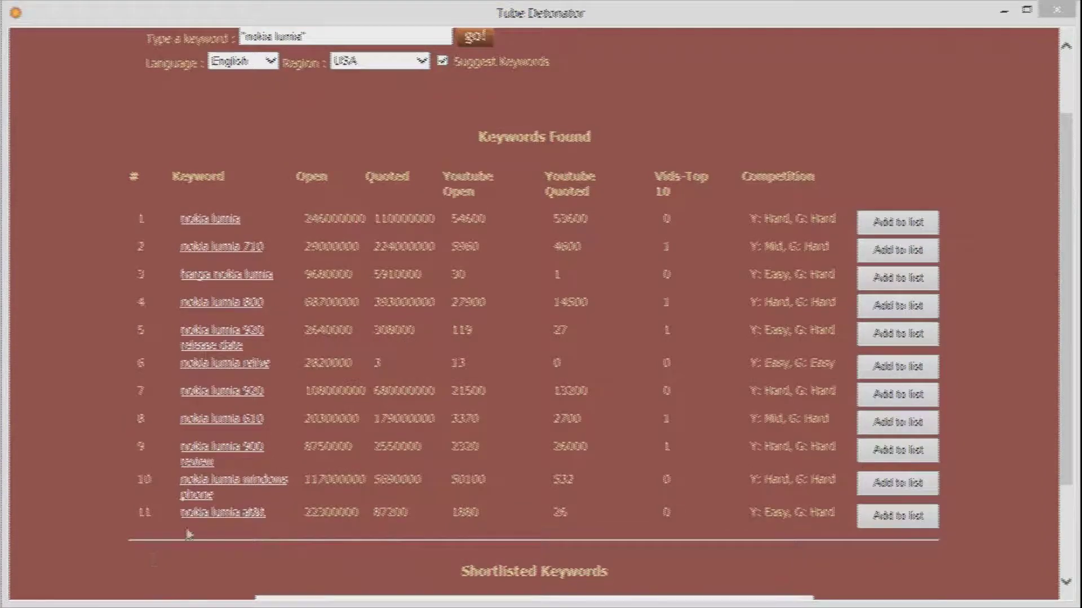
pyautogui.moveTo(175, 249); pyautogui.dragTo(304, 274)
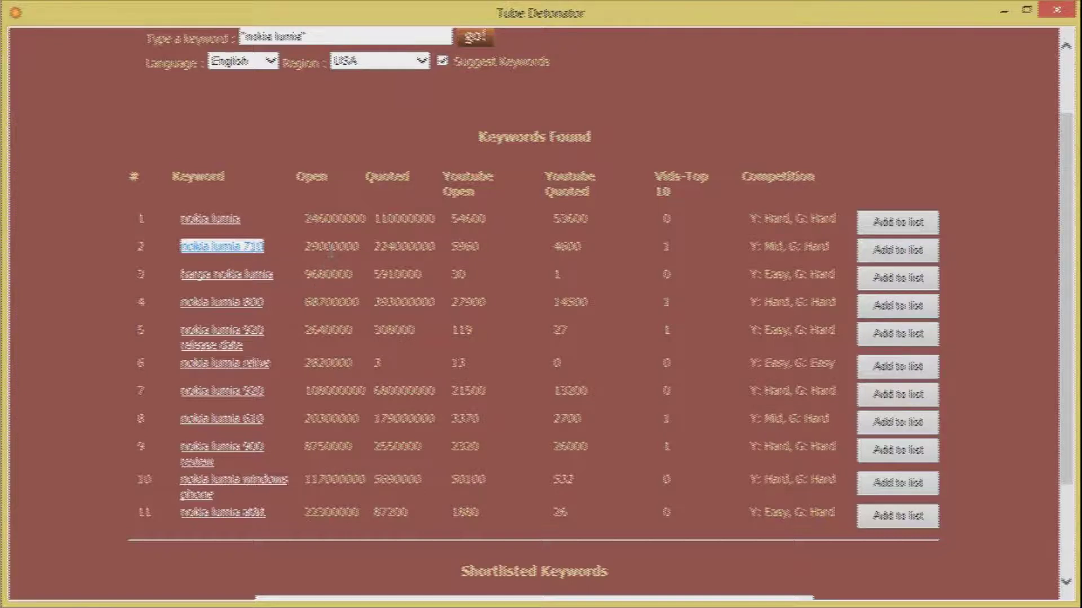
pyautogui.doubleClick(332, 248)
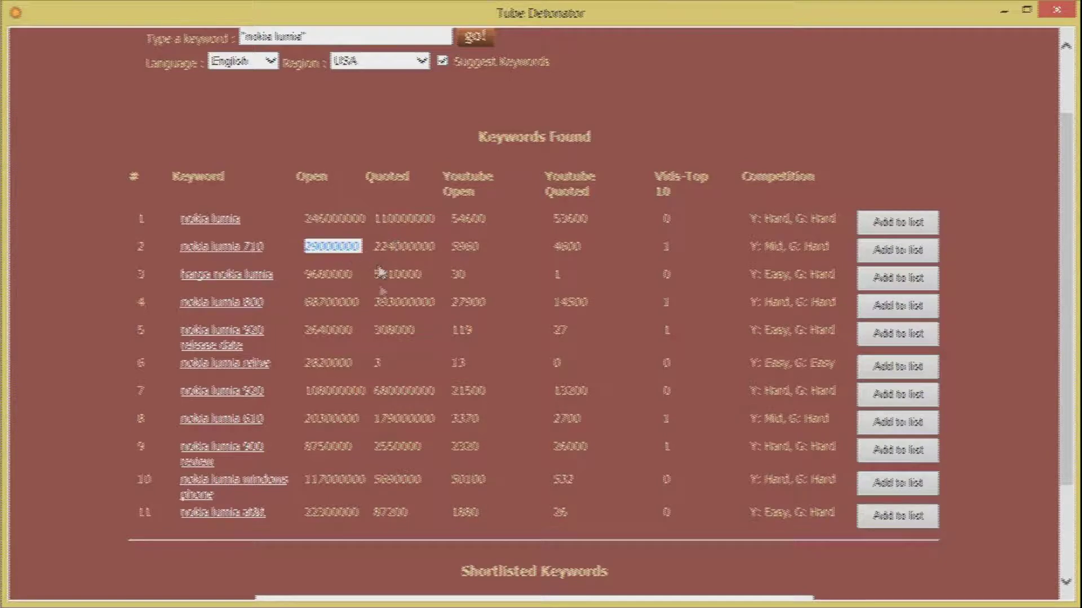
pyautogui.scroll(2, 379, 272)
pyautogui.doubleClick(383, 332)
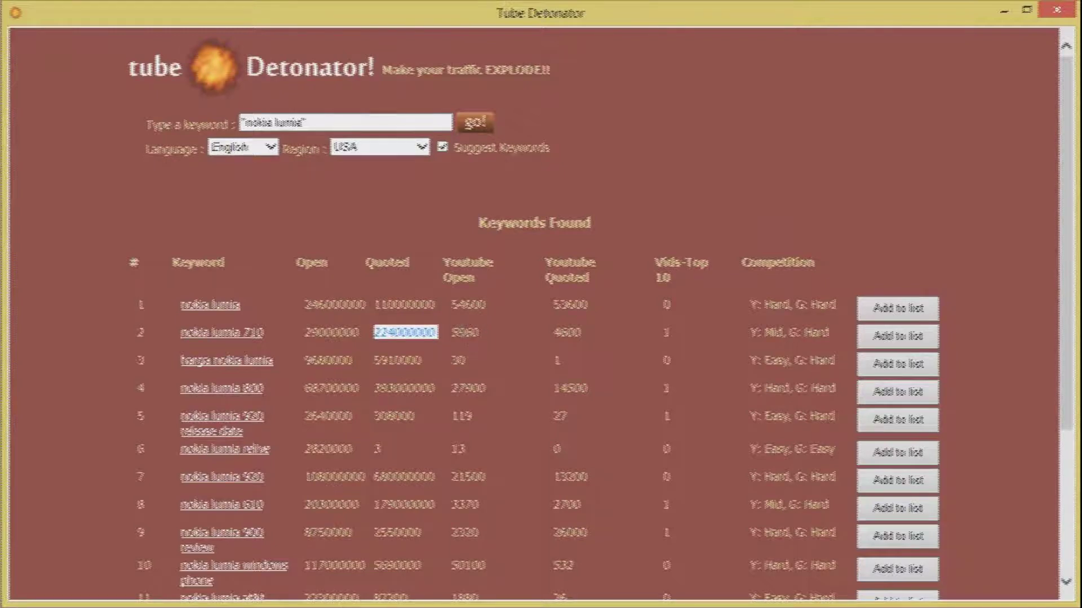
pyautogui.moveTo(458, 332); pyautogui.dragTo(478, 332)
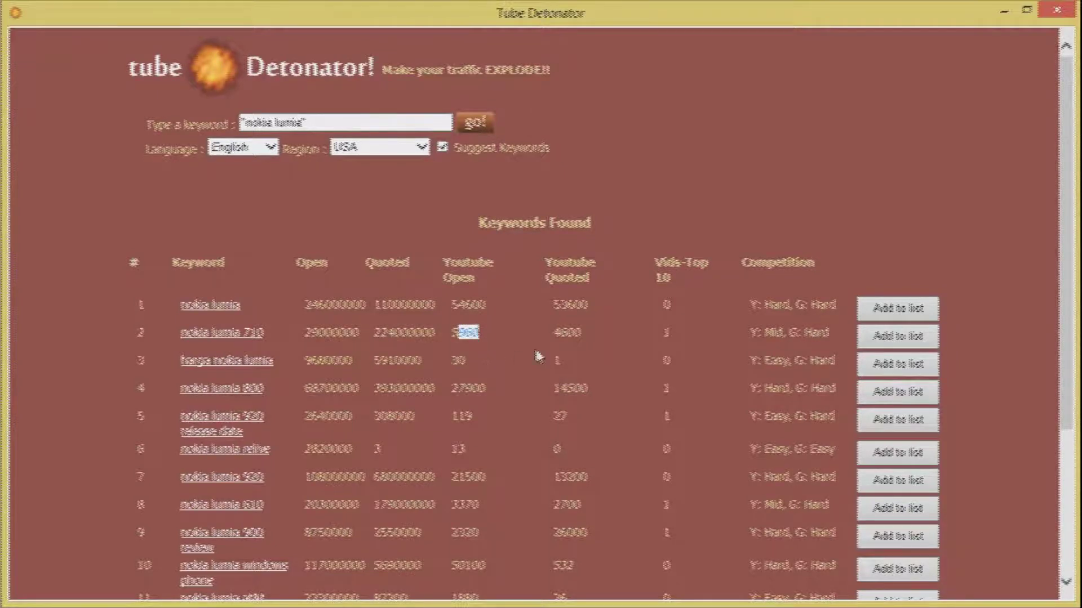
pyautogui.doubleClick(566, 334)
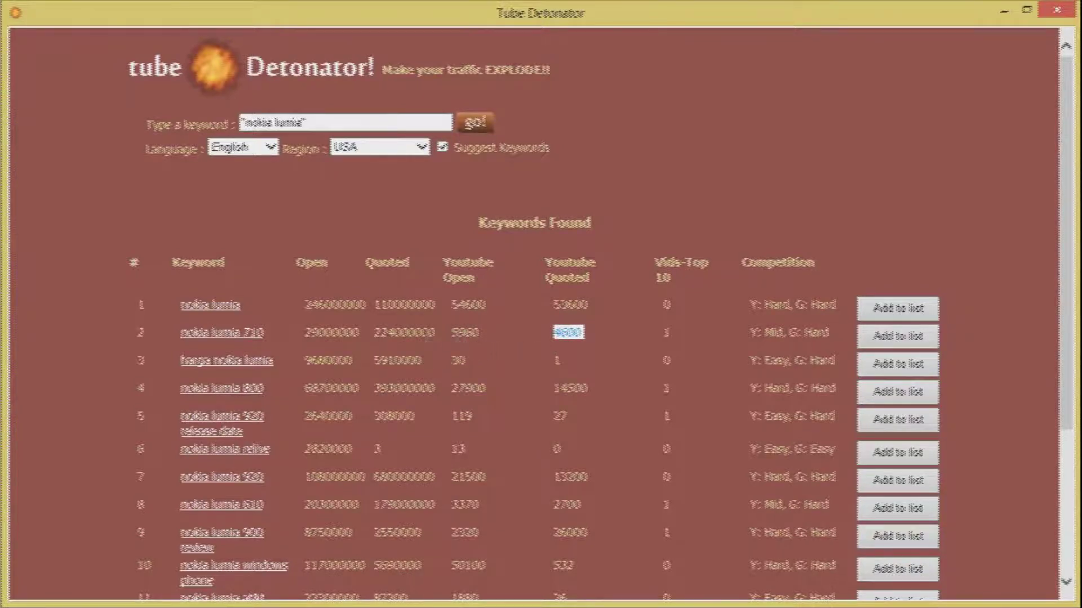
pyautogui.moveTo(378, 332); pyautogui.dragTo(374, 343)
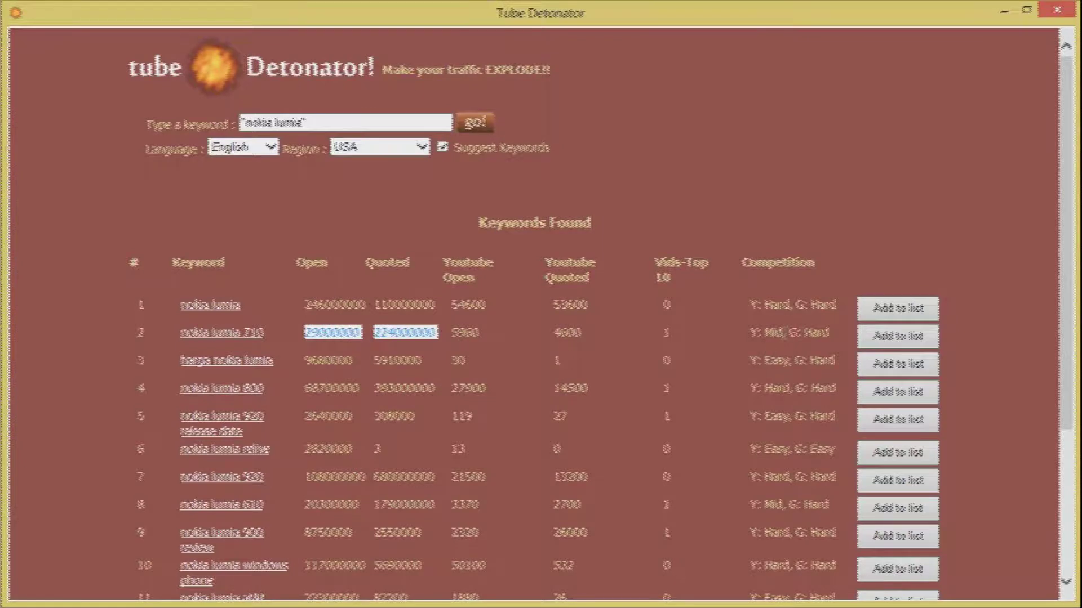
pyautogui.click(784, 332)
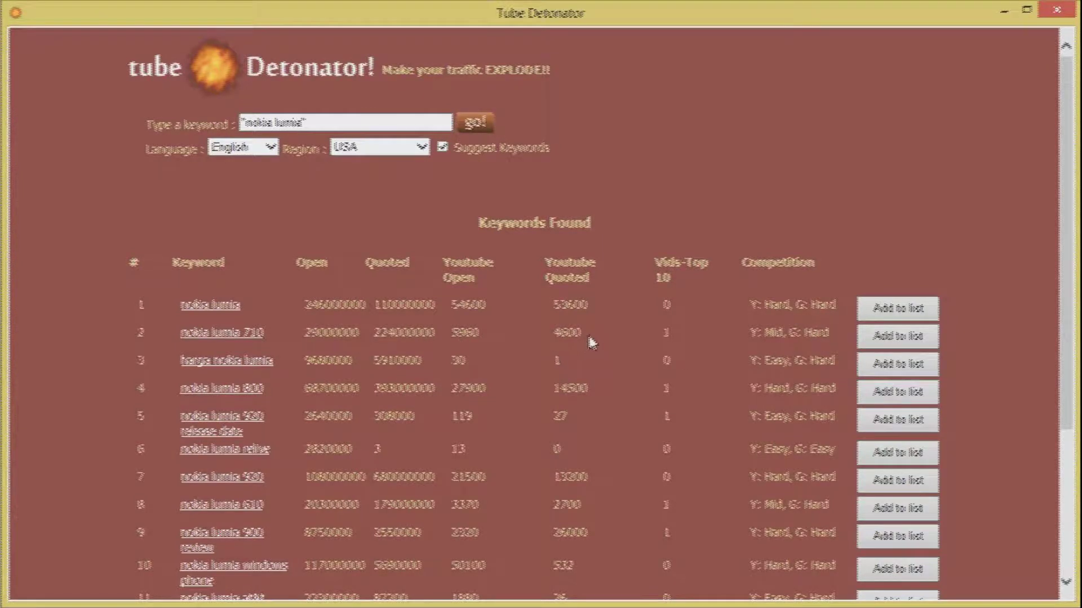
pyautogui.moveTo(591, 342); pyautogui.dragTo(462, 346)
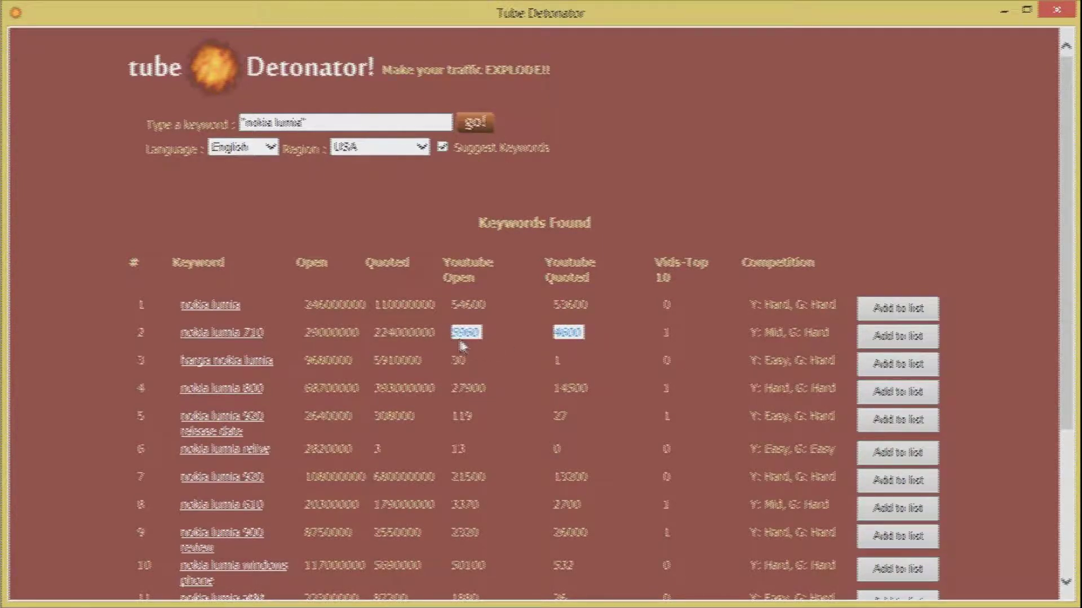
pyautogui.moveTo(785, 332); pyautogui.dragTo(752, 334)
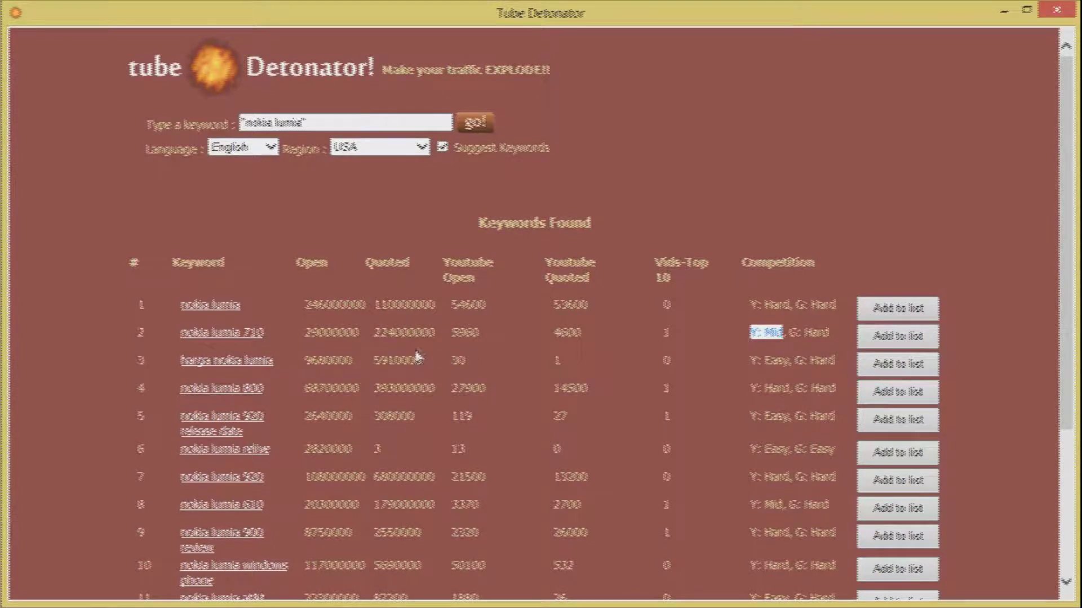
pyautogui.moveTo(450, 333); pyautogui.dragTo(586, 334)
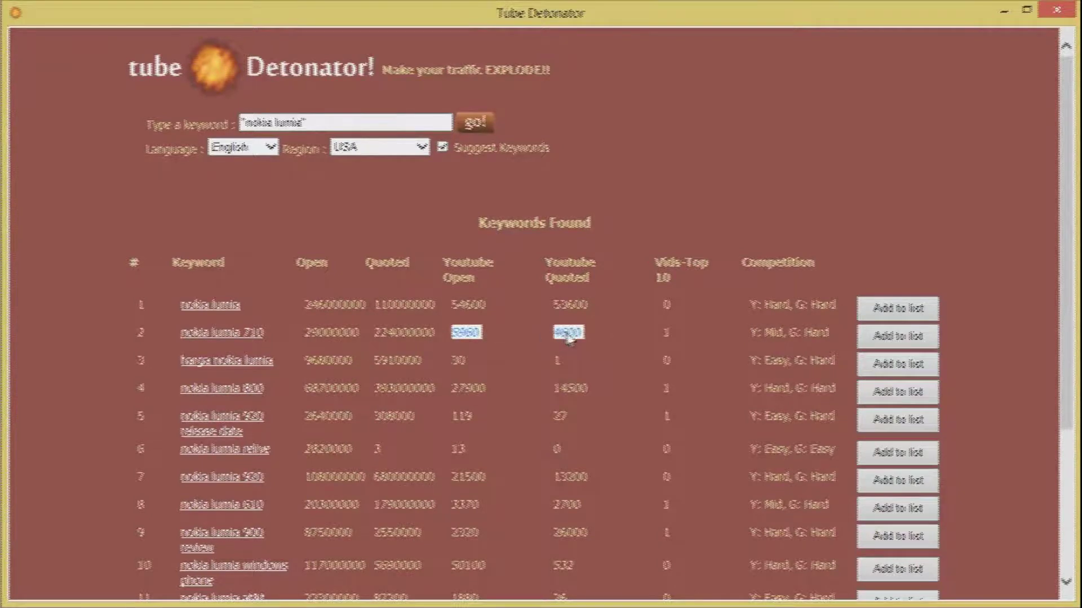
pyautogui.scroll(-2, 337, 384)
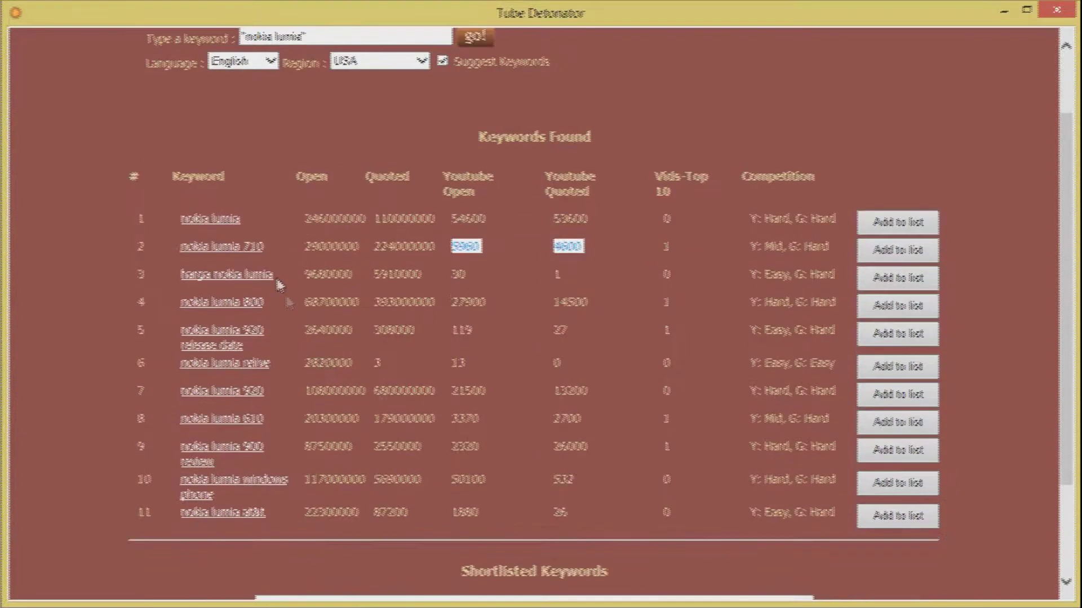
pyautogui.moveTo(278, 283); pyautogui.dragTo(200, 287)
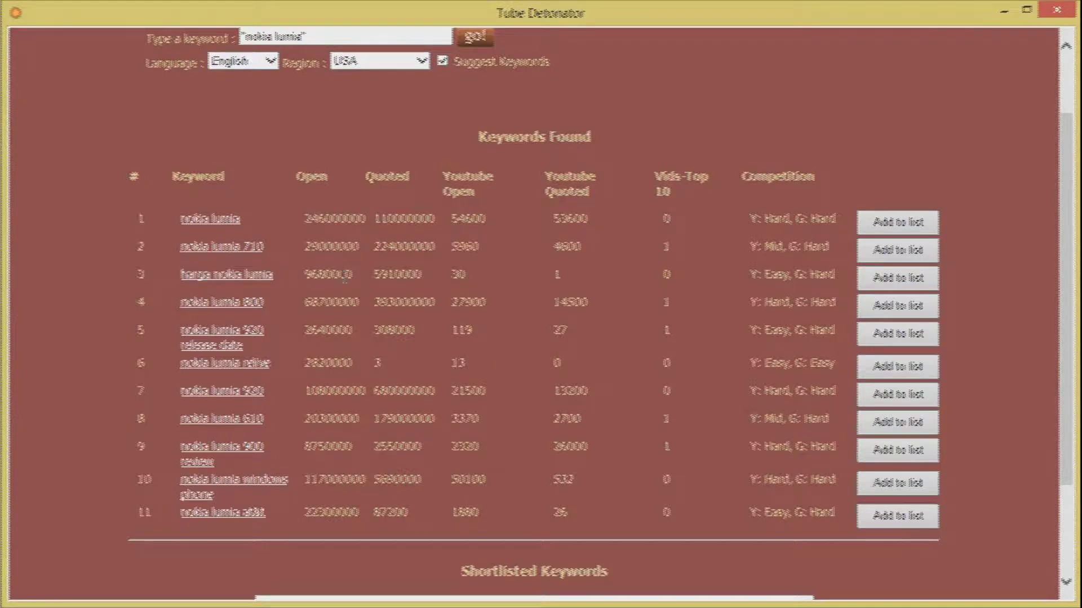
pyautogui.doubleClick(345, 277)
pyautogui.doubleClick(375, 282)
pyautogui.doubleClick(457, 276)
pyautogui.doubleClick(556, 274)
pyautogui.click(273, 285)
pyautogui.moveTo(273, 286); pyautogui.dragTo(214, 276)
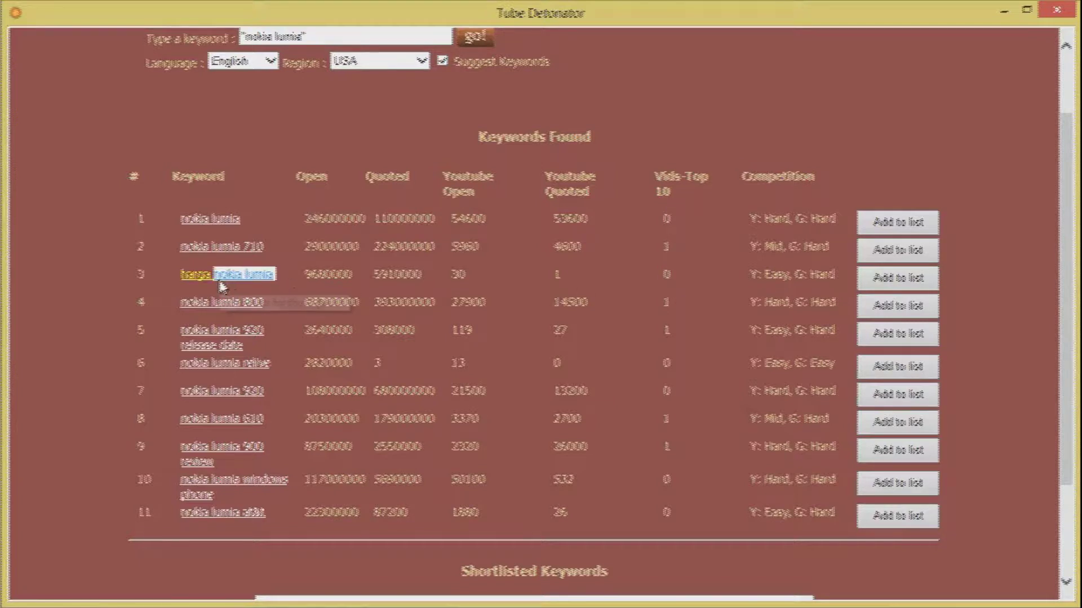
pyautogui.click(668, 274)
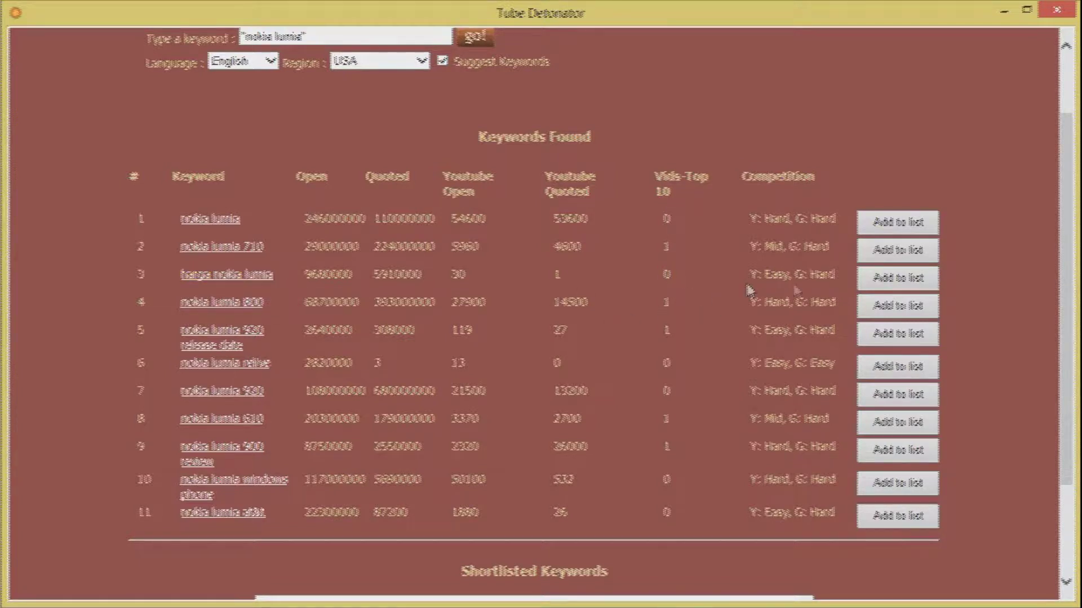
pyautogui.moveTo(808, 274); pyautogui.dragTo(751, 276)
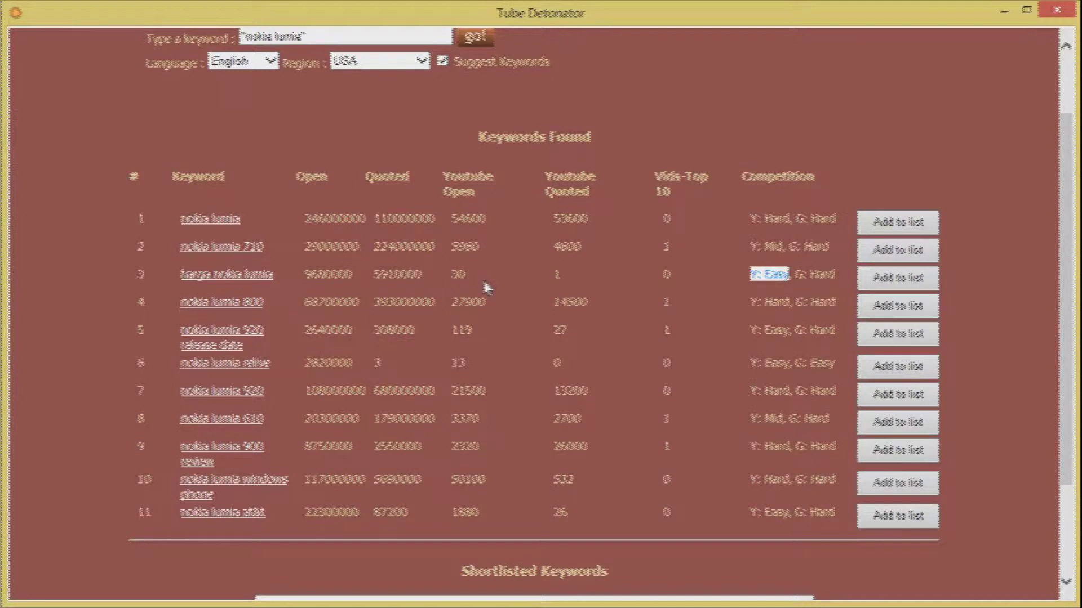
pyautogui.click(270, 320)
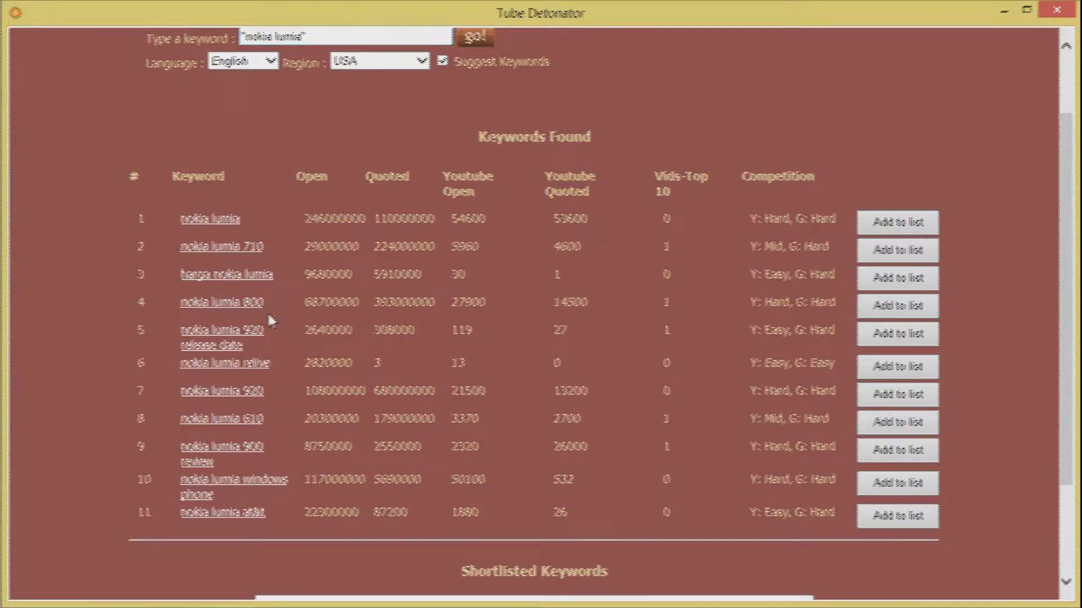
pyautogui.moveTo(287, 275); pyautogui.dragTo(194, 284)
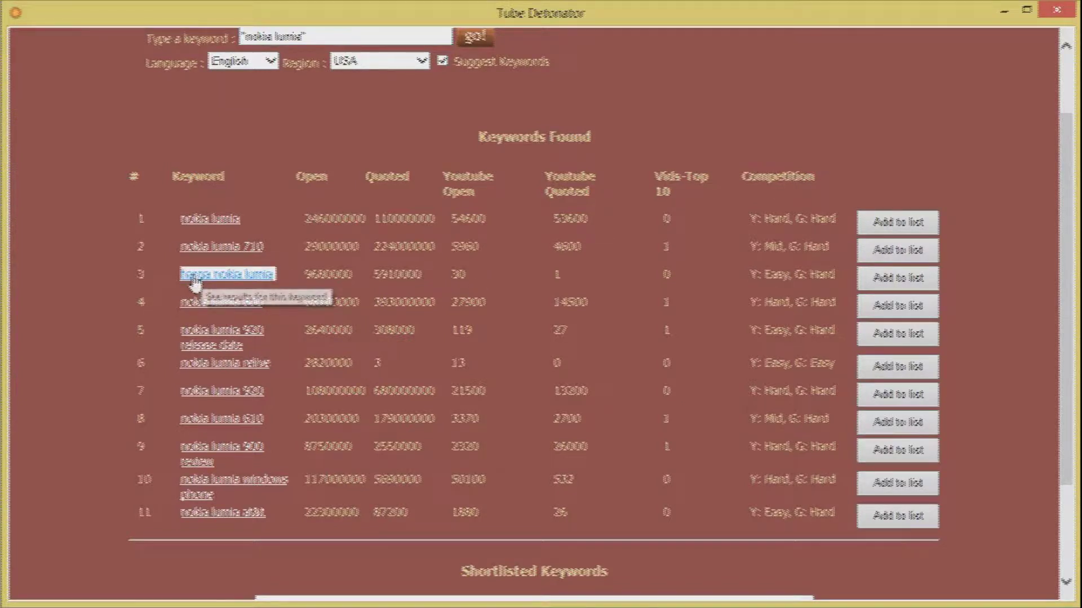
pyautogui.doubleClick(324, 280)
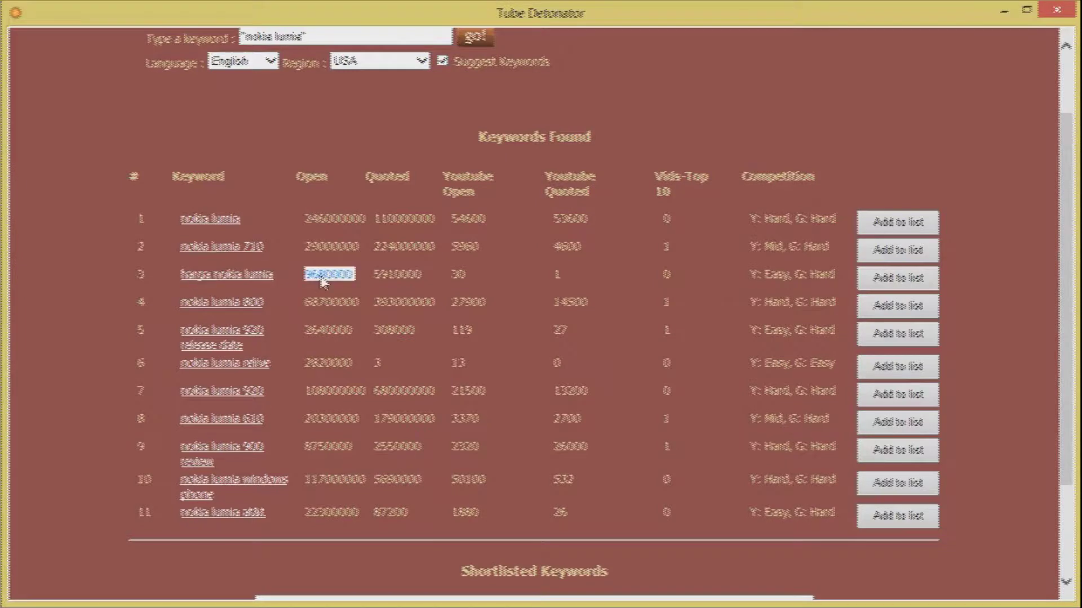
pyautogui.doubleClick(383, 275)
pyautogui.doubleClick(458, 275)
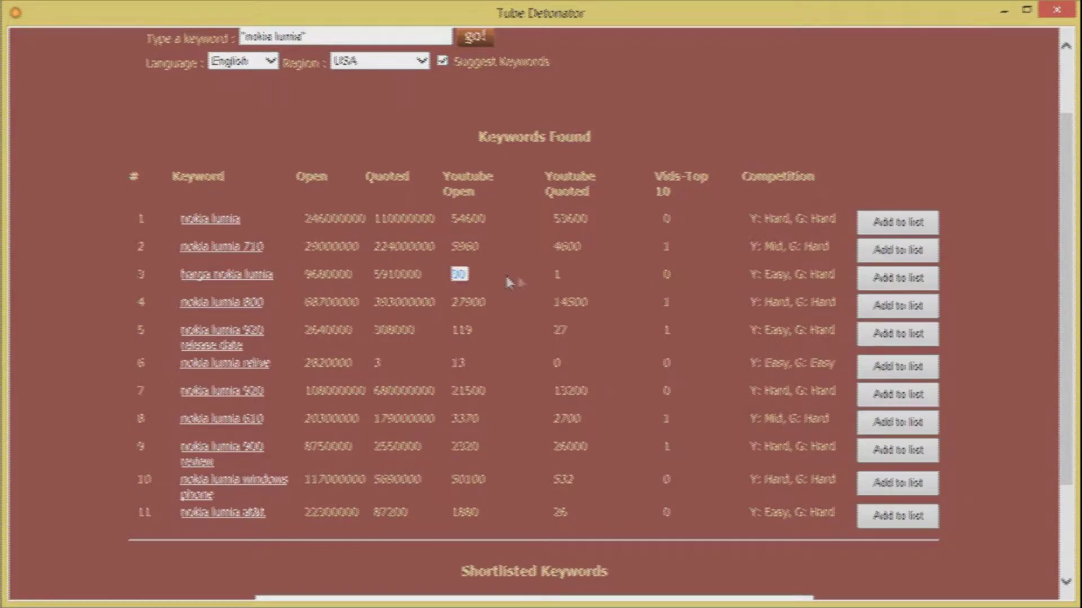
pyautogui.doubleClick(558, 275)
pyautogui.click(579, 282)
pyautogui.moveTo(579, 282); pyautogui.dragTo(457, 281)
pyautogui.moveTo(264, 276); pyautogui.dragTo(414, 390)
pyautogui.scroll(-2, 414, 390)
pyautogui.moveTo(270, 307); pyautogui.dragTo(233, 314)
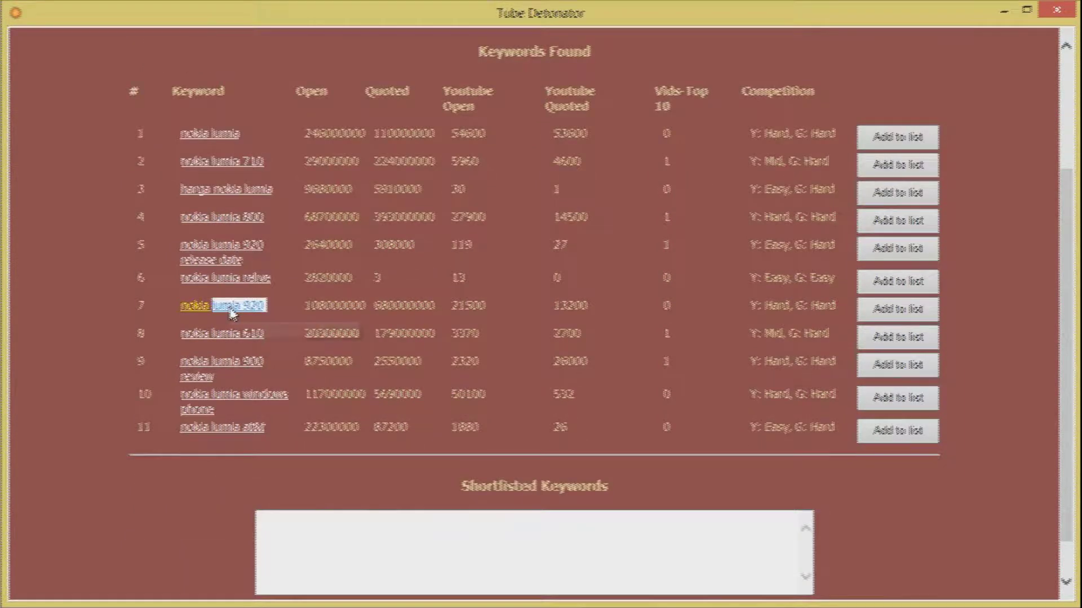
pyautogui.moveTo(302, 280); pyautogui.dragTo(273, 278)
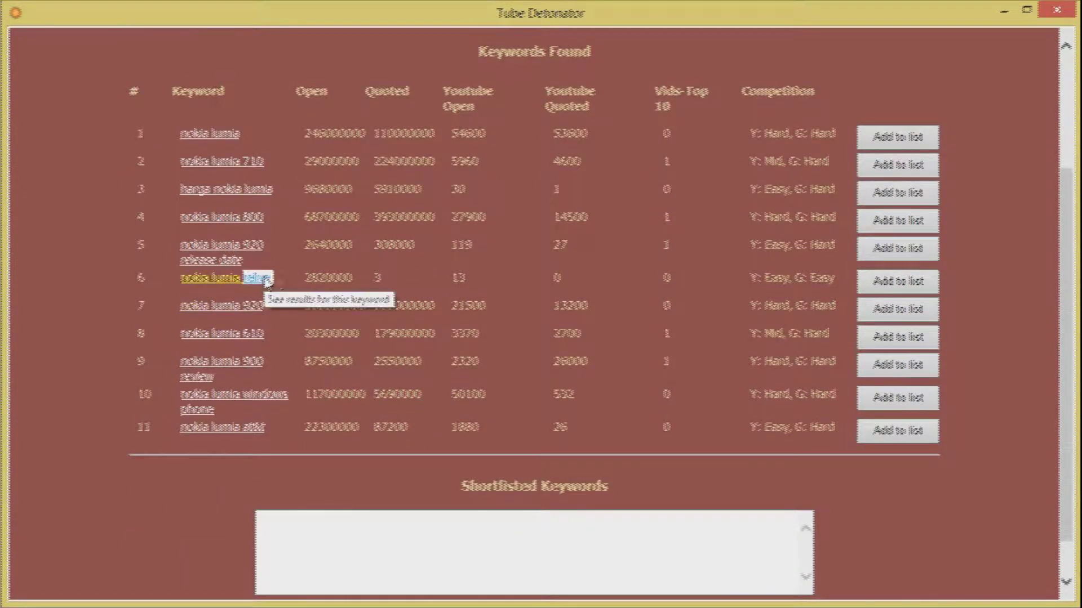
pyautogui.moveTo(211, 245); pyautogui.dragTo(263, 256)
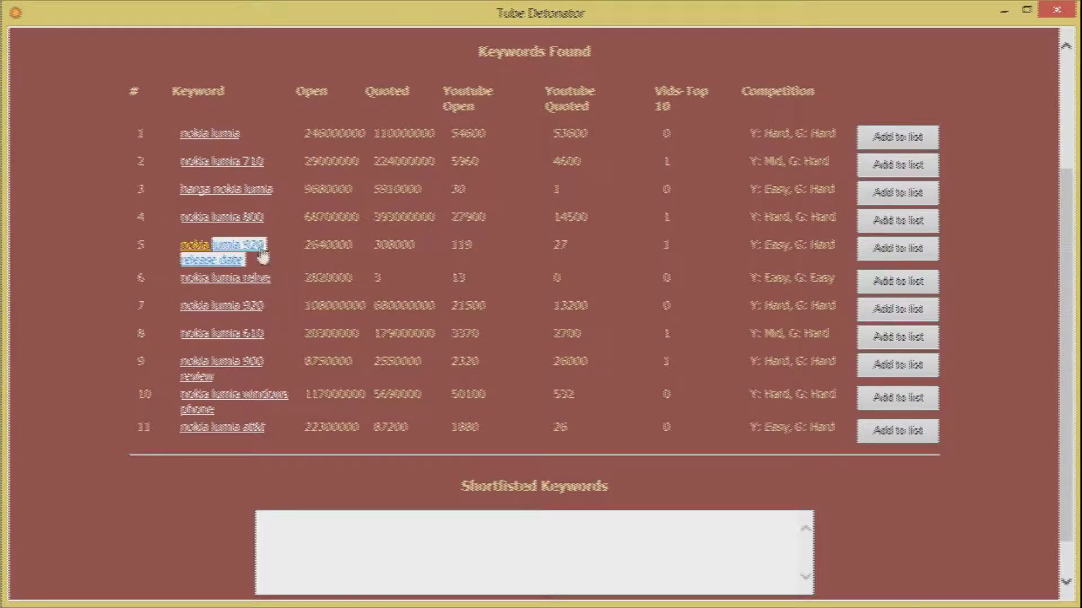
pyautogui.scroll(4, 315, 301)
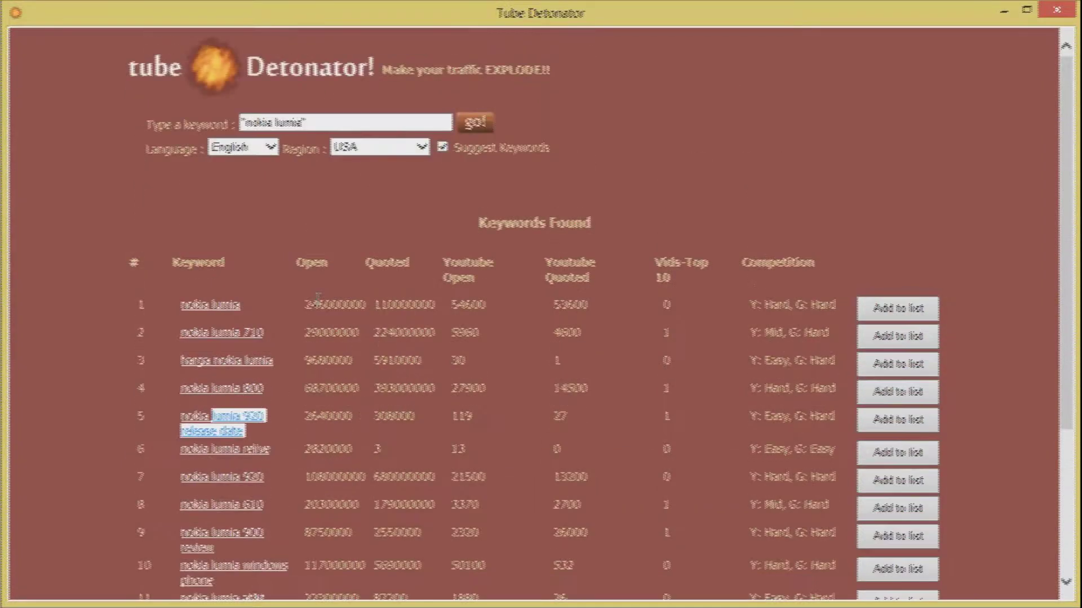
pyautogui.scroll(-4, 317, 299)
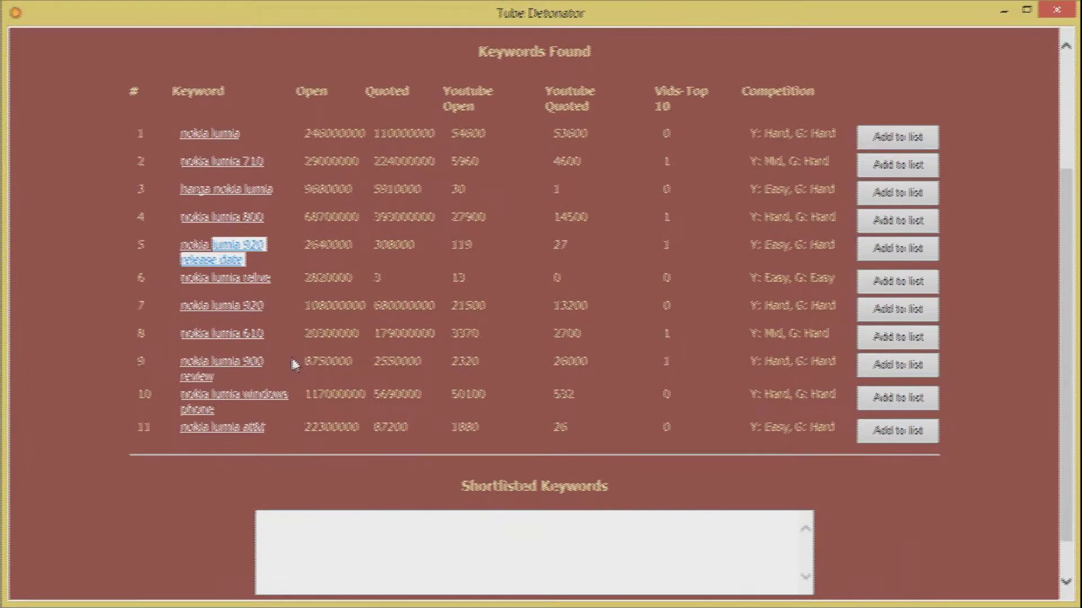
pyautogui.click(291, 370)
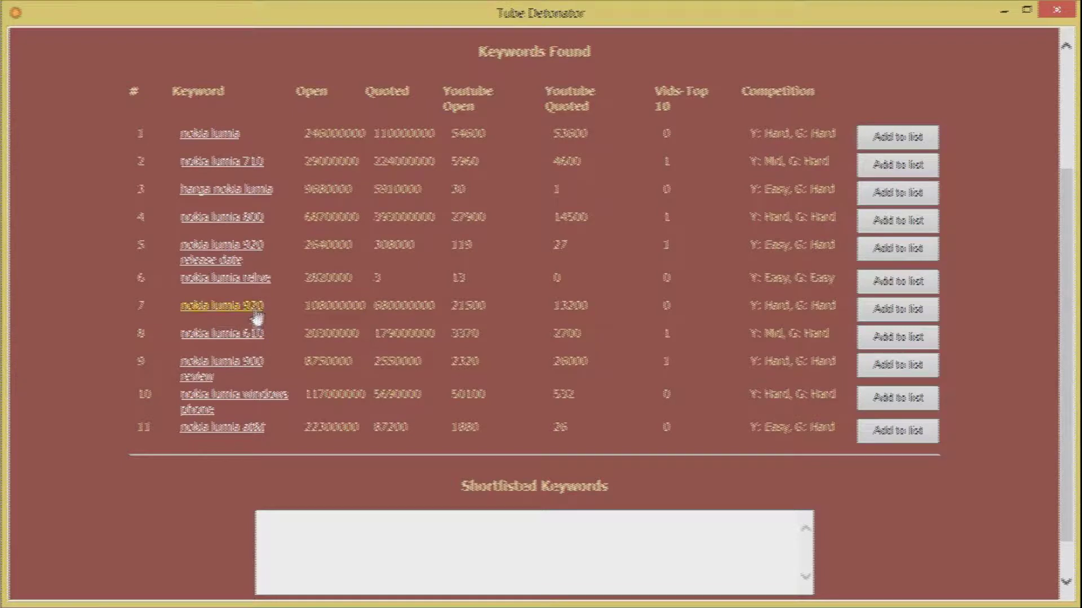
pyautogui.scroll(1, 266, 331)
pyautogui.scroll(2, 267, 332)
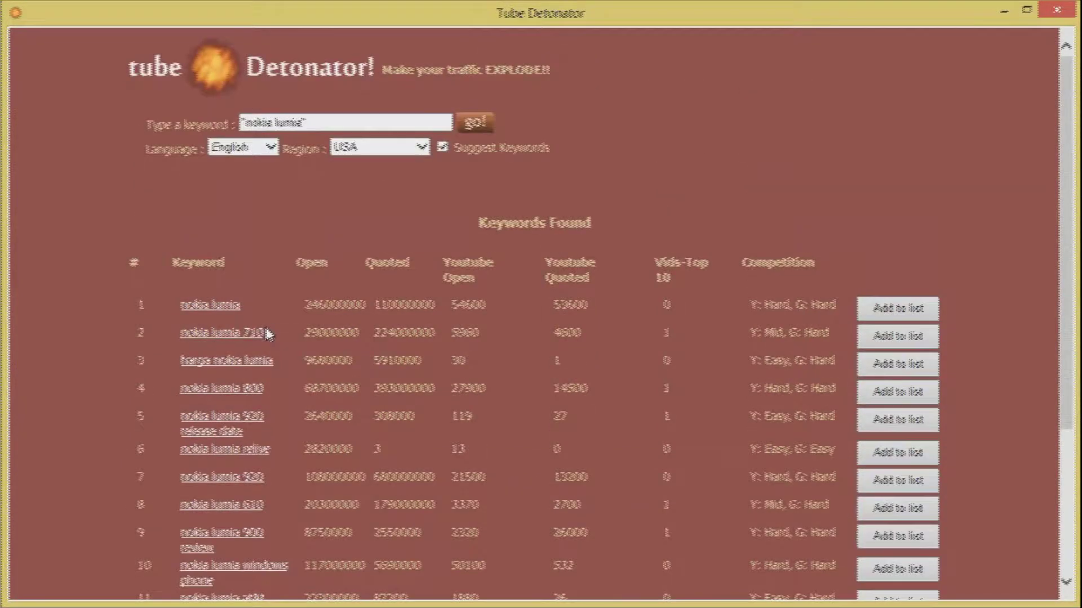
pyautogui.scroll(-1, 269, 338)
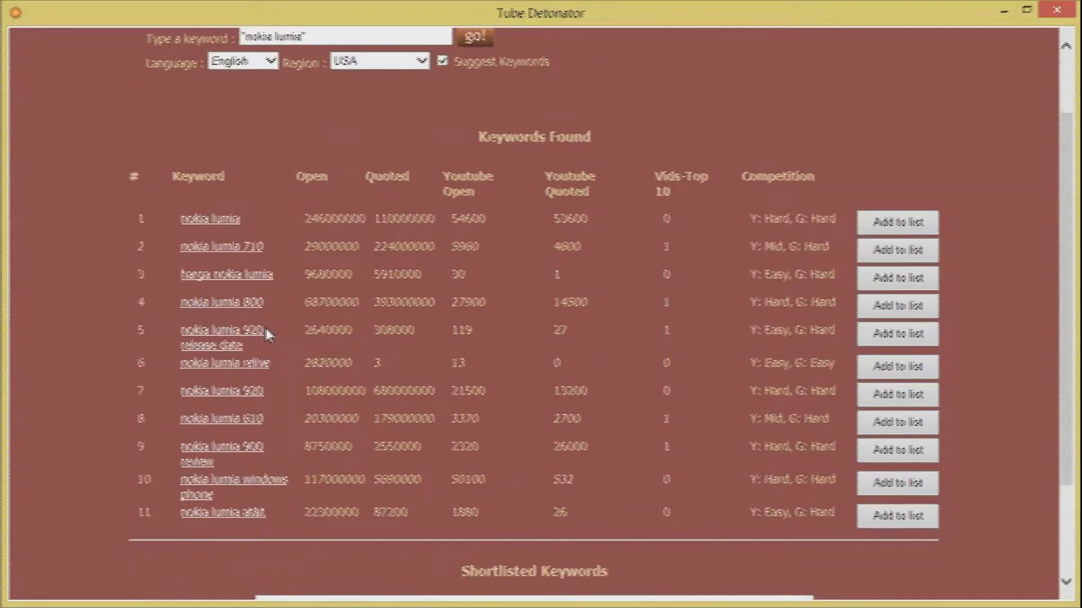
# Open the 'nokia lumia 920' keyword from row 7 to list its 11 related keywords.
pyautogui.click(242, 398)
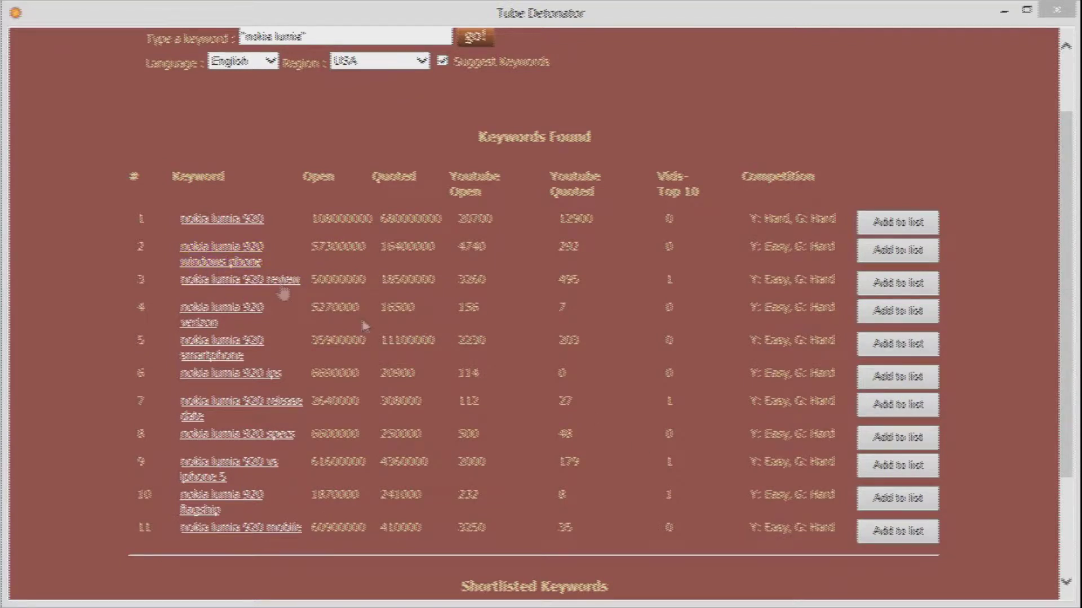
pyautogui.moveTo(181, 222); pyautogui.dragTo(273, 227)
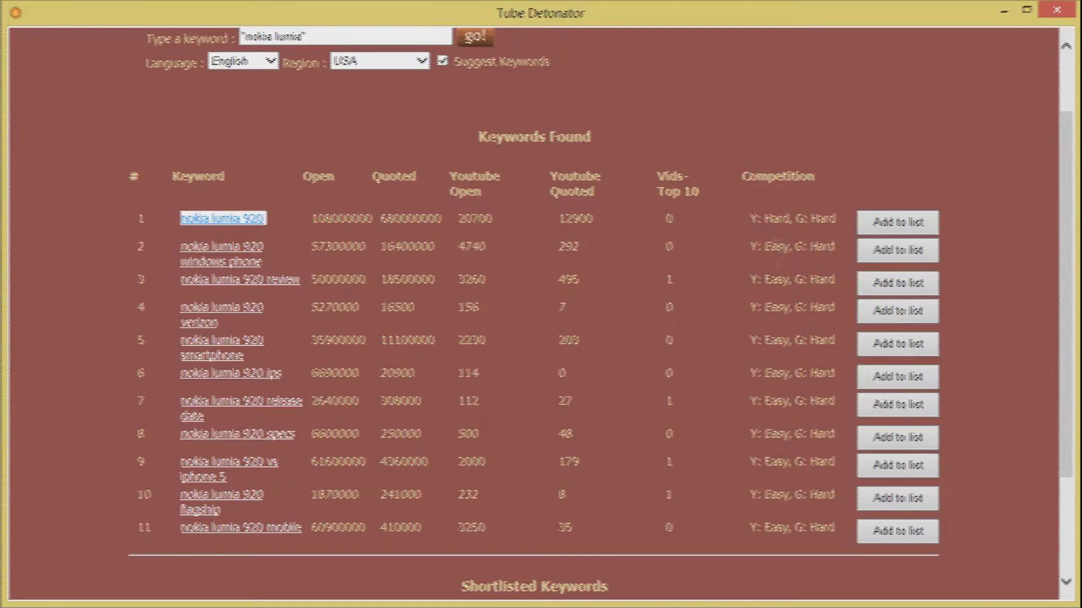
pyautogui.doubleClick(771, 246)
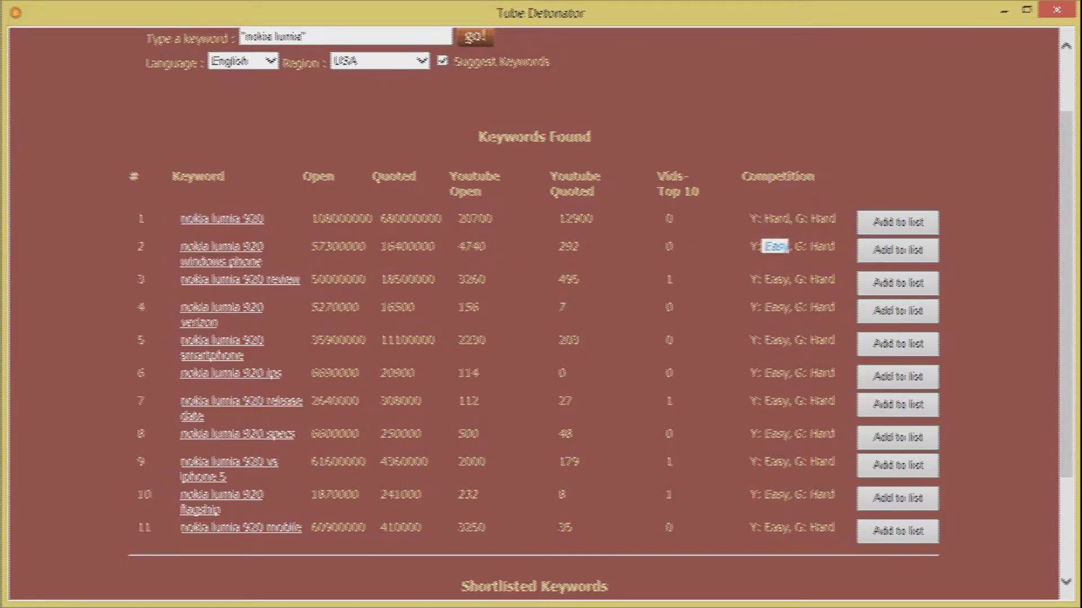
pyautogui.doubleClick(767, 279)
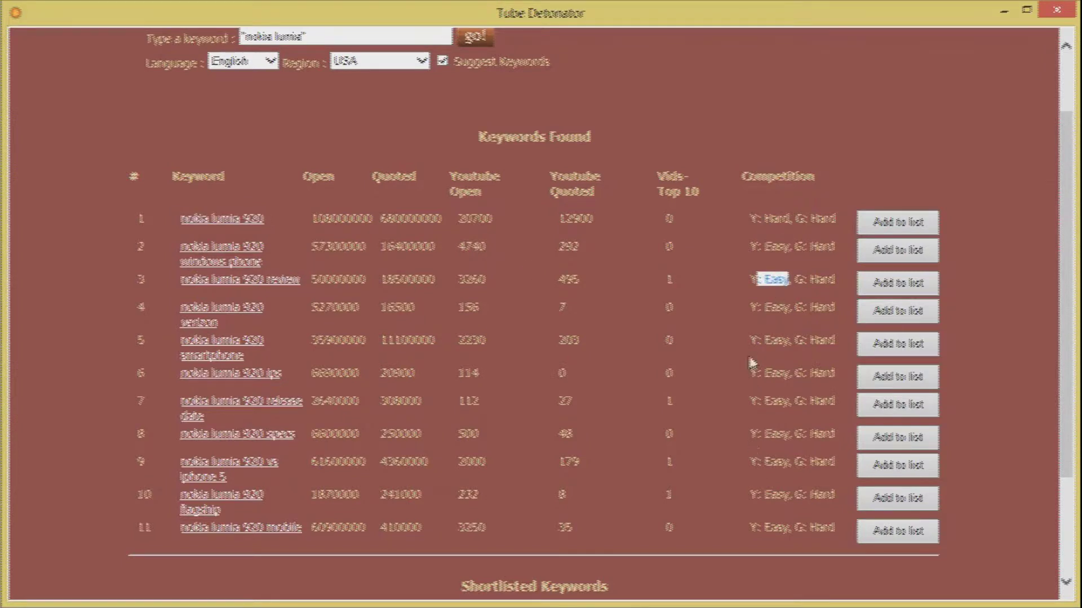
pyautogui.doubleClick(756, 340)
pyautogui.moveTo(750, 374); pyautogui.dragTo(787, 402)
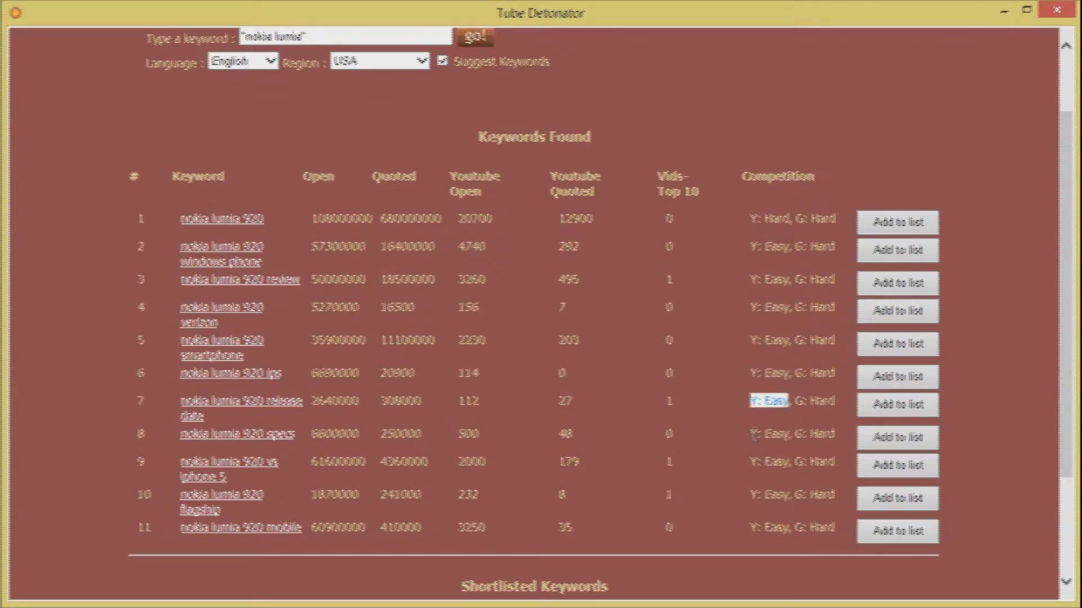
pyautogui.moveTo(751, 434); pyautogui.dragTo(785, 465)
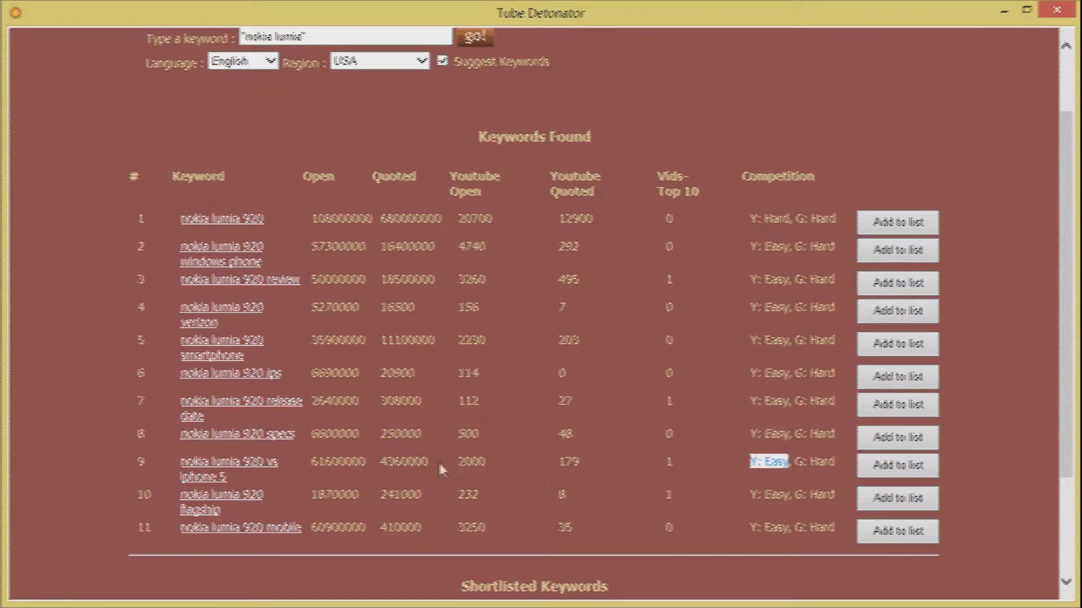
pyautogui.moveTo(316, 449); pyautogui.dragTo(785, 441)
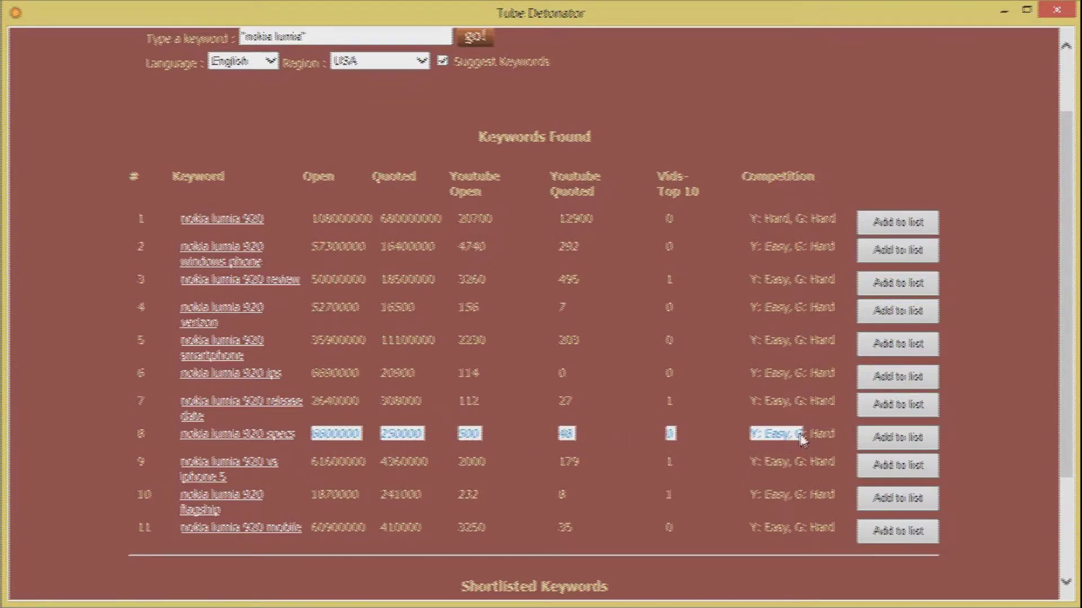
pyautogui.click(345, 286)
pyautogui.scroll(3, 460, 366)
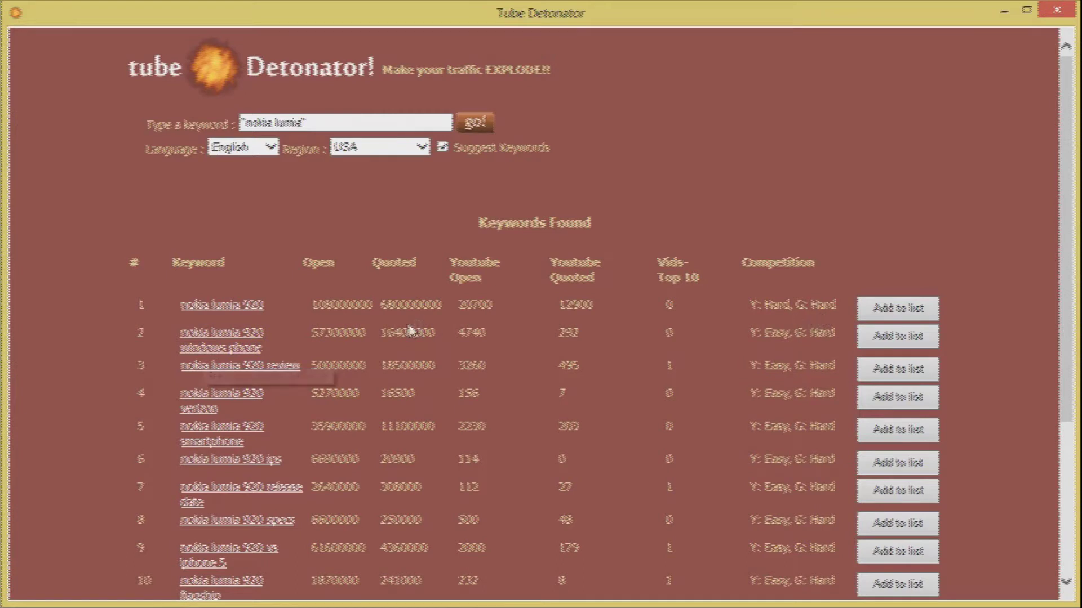
pyautogui.moveTo(398, 307); pyautogui.dragTo(406, 335)
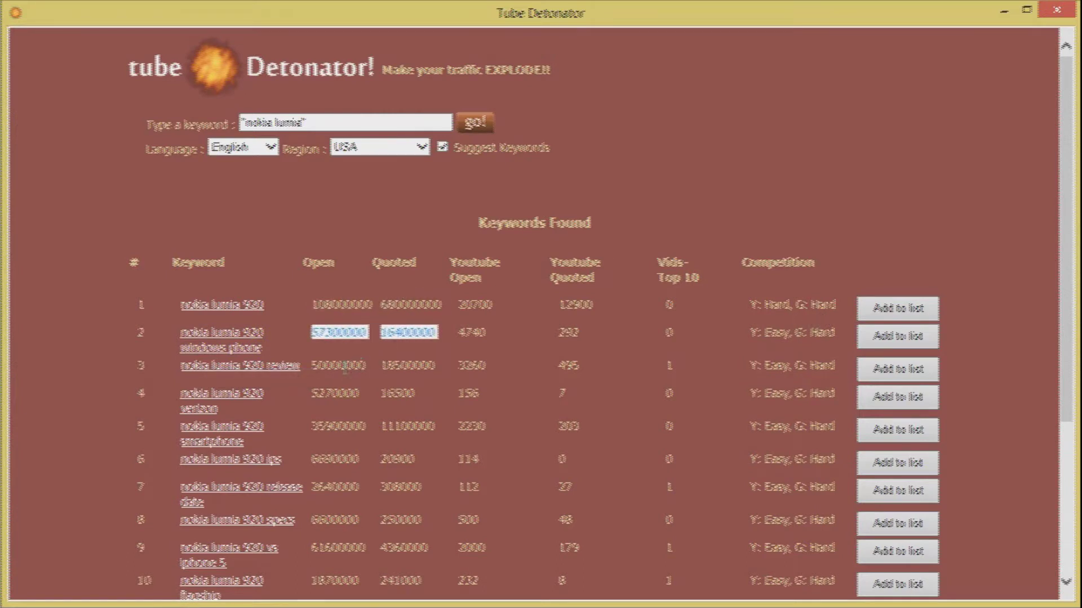
pyautogui.moveTo(345, 369); pyautogui.dragTo(403, 369)
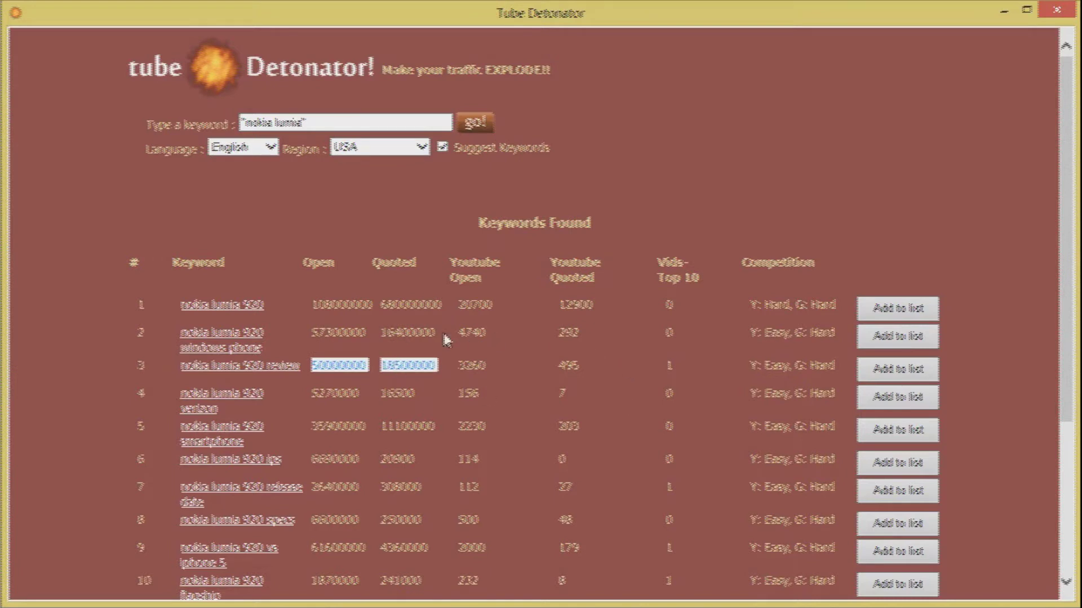
pyautogui.moveTo(425, 333); pyautogui.dragTo(676, 333)
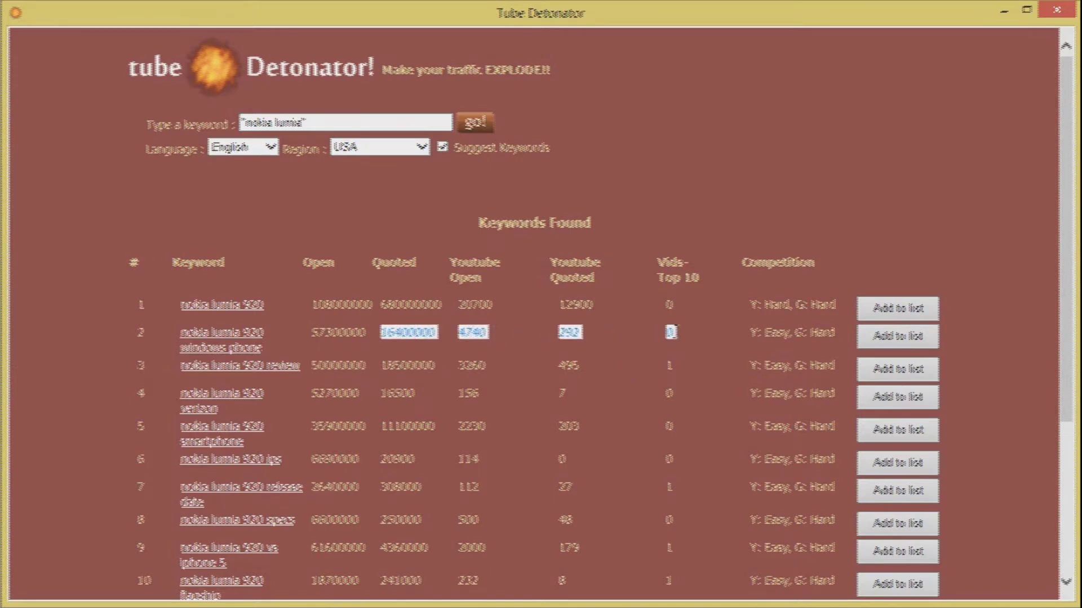
pyautogui.click(540, 360)
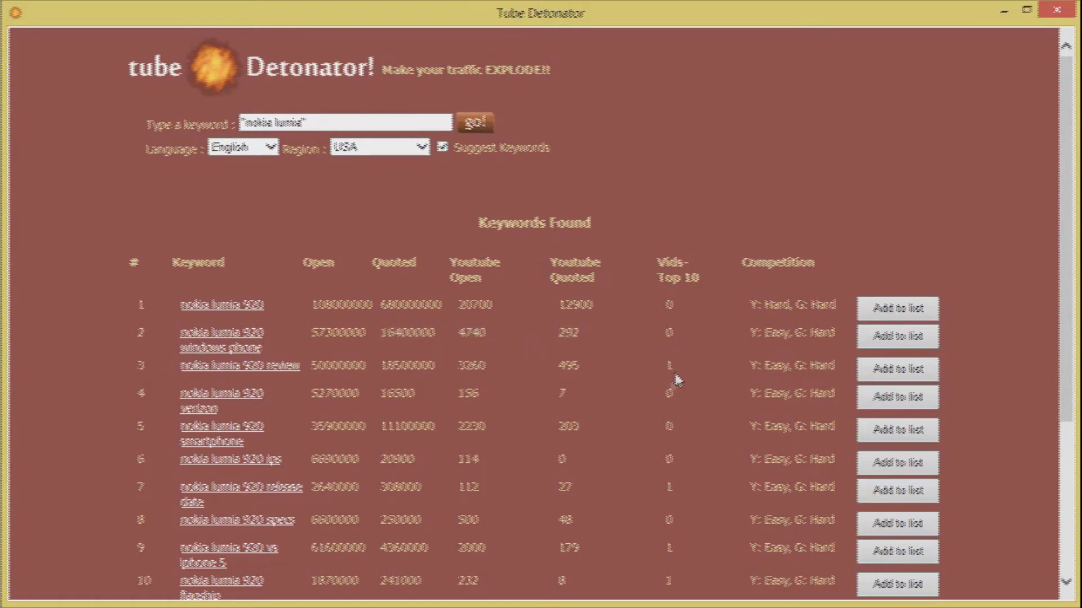
pyautogui.moveTo(676, 370); pyautogui.dragTo(668, 369)
pyautogui.click(668, 392)
pyautogui.click(669, 426)
pyautogui.doubleClick(670, 521)
pyautogui.click(142, 79)
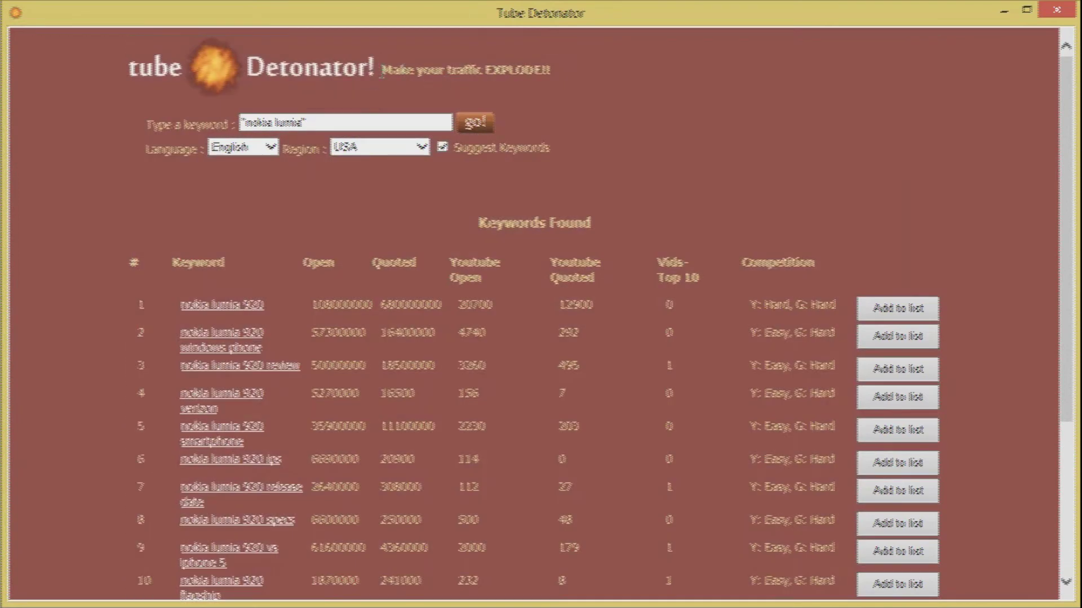
pyautogui.moveTo(381, 75); pyautogui.dragTo(551, 70)
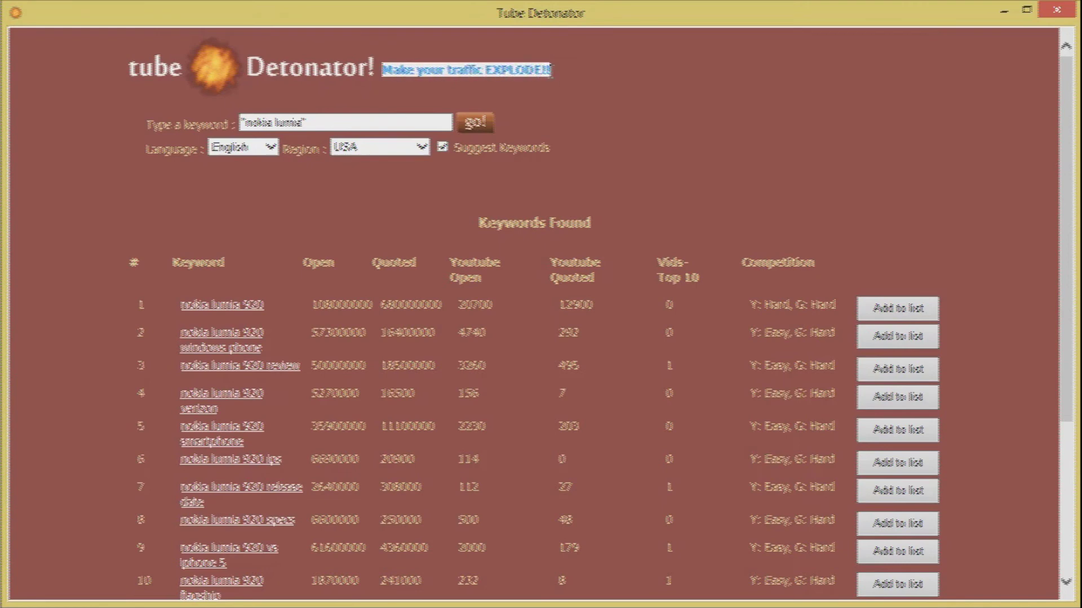